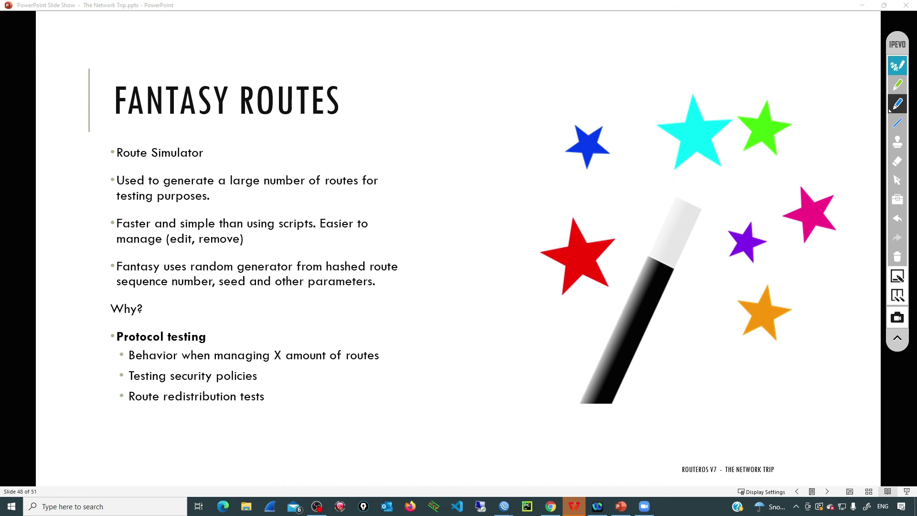
Mark 'X amount of routes' and the security policies item in the slide's protocol testing list with the pen.
drag(270, 369, 380, 366)
drag(274, 378, 263, 373)
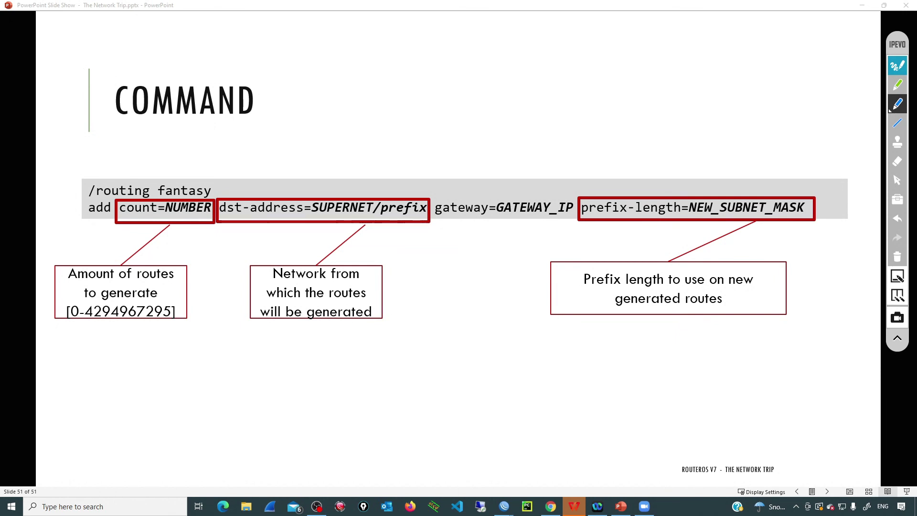
Underline the allowed count range on the command slide and handwrite the example 'count = 0' below it.
drag(63, 291, 179, 325)
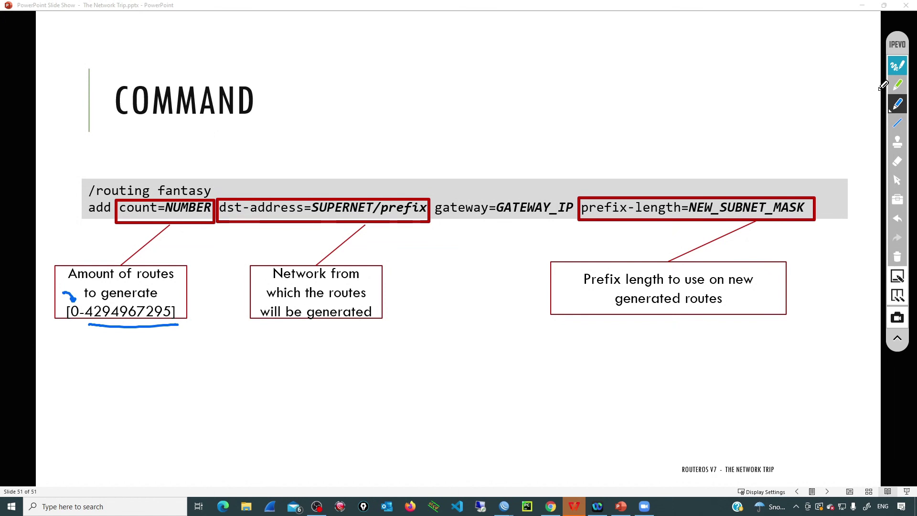
mouse_move(97, 388)
mouse_down()
mouse_move(97, 411)
mouse_move(106, 392)
mouse_move(147, 410)
mouse_up()
drag(140, 371, 145, 409)
drag(137, 397, 178, 388)
mouse_move(164, 402)
mouse_down()
mouse_move(180, 401)
mouse_move(199, 381)
mouse_move(186, 383)
mouse_up()
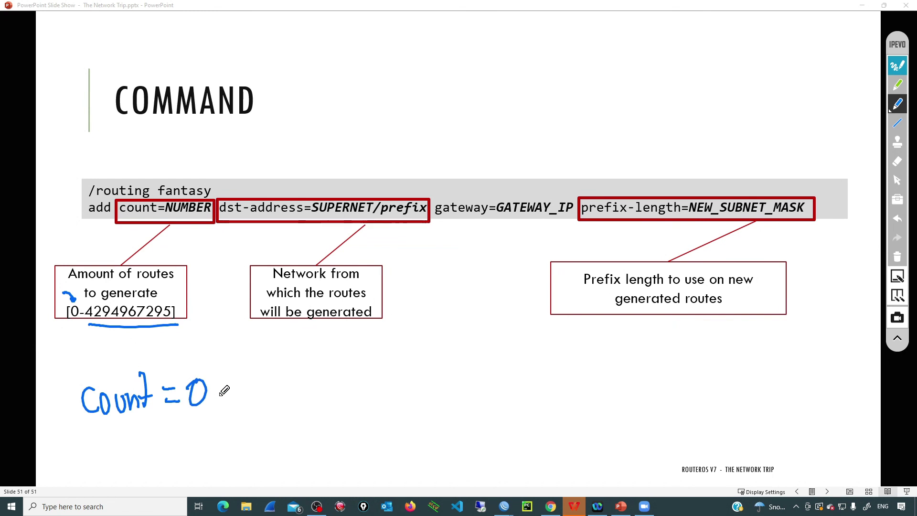
Handwrite 'count = 2' with '3 routes' branching to 0, 1 and 2, label the range 'index', and clear all annotations.
mouse_move(99, 452)
mouse_down()
mouse_move(135, 463)
mouse_move(150, 447)
mouse_move(180, 448)
mouse_move(213, 430)
mouse_move(222, 452)
mouse_move(243, 430)
mouse_move(317, 436)
mouse_move(329, 448)
mouse_move(366, 445)
mouse_move(388, 415)
mouse_move(415, 435)
mouse_move(405, 470)
mouse_up()
mouse_move(430, 392)
mouse_down()
mouse_move(430, 383)
mouse_move(427, 478)
mouse_move(440, 477)
mouse_up()
mouse_move(188, 304)
mouse_down()
mouse_move(201, 329)
mouse_move(230, 310)
mouse_move(206, 348)
mouse_up()
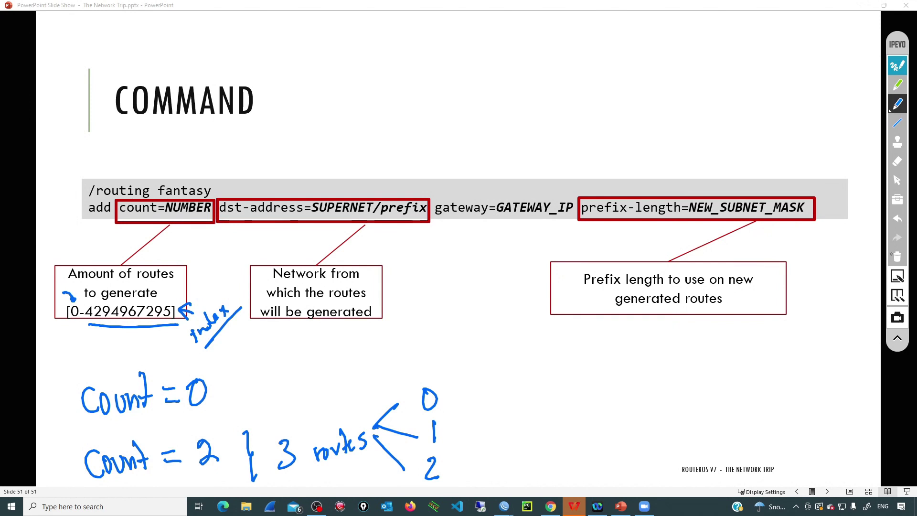
click(898, 256)
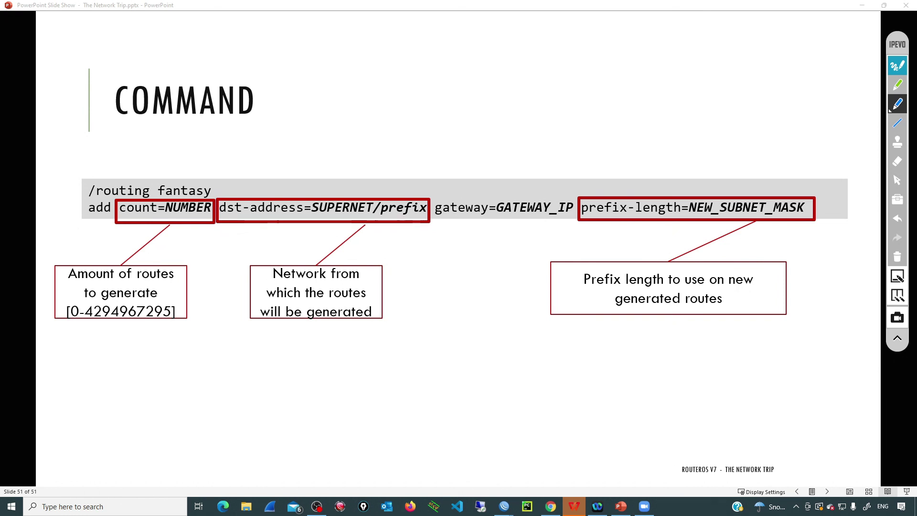
Handwrite the supernet 172.20.0.0/16 above the command, underline it, and draw an arrow to the dst-address parameter.
drag(371, 78, 371, 111)
mouse_move(376, 82)
mouse_down()
mouse_move(392, 80)
mouse_move(387, 103)
mouse_up()
mouse_move(382, 89)
mouse_down()
mouse_move(418, 104)
mouse_move(466, 101)
mouse_up()
drag(480, 91, 504, 96)
drag(523, 88, 528, 91)
drag(540, 72, 537, 93)
mouse_move(562, 55)
mouse_down()
mouse_move(550, 113)
mouse_move(576, 101)
mouse_move(565, 96)
mouse_up()
drag(364, 125, 592, 112)
mouse_move(404, 122)
mouse_down()
mouse_move(353, 149)
mouse_move(348, 190)
mouse_up()
drag(341, 181, 354, 182)
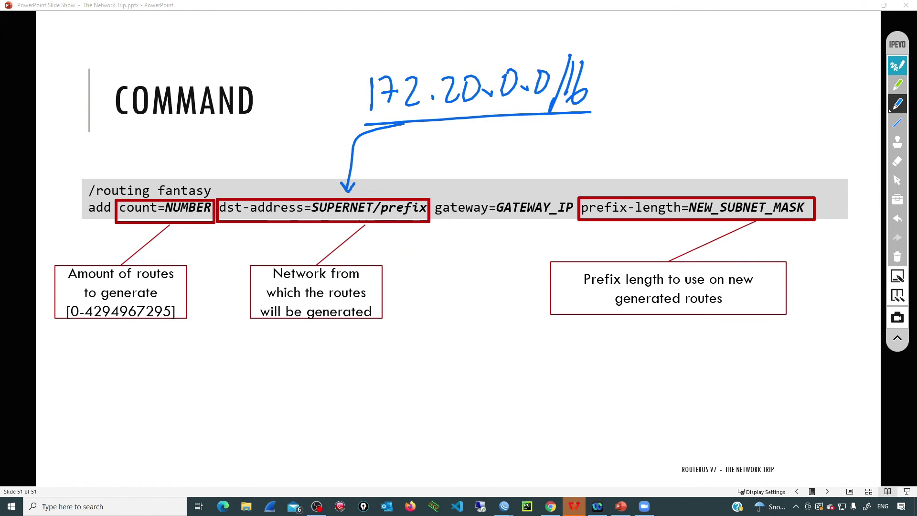
Mark the gateway and prefix-length parameters with arrows, underline 'generated routes', and handwrite /20 as the example prefix length.
drag(531, 170, 531, 196)
drag(526, 188, 536, 188)
mouse_move(633, 165)
mouse_down()
mouse_move(634, 194)
mouse_move(640, 187)
mouse_up()
drag(621, 315, 727, 302)
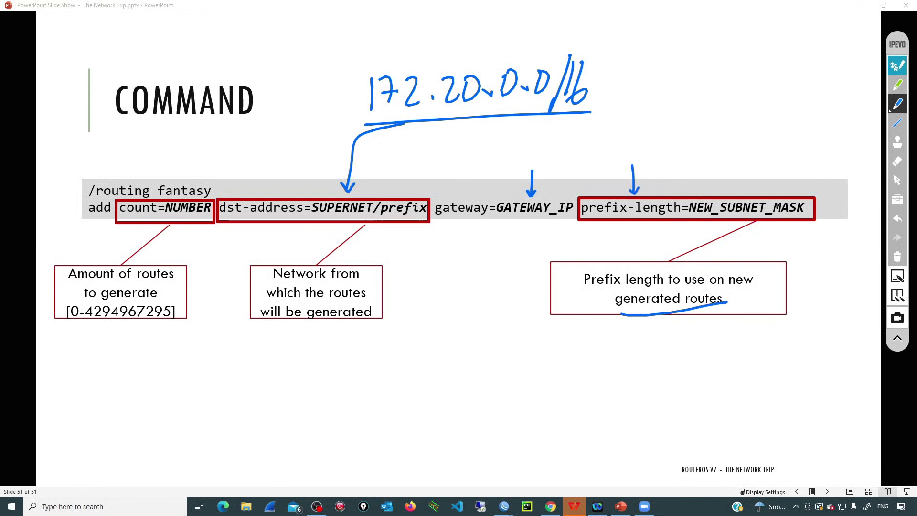
drag(730, 190, 752, 161)
mouse_move(770, 122)
mouse_down()
mouse_move(763, 167)
mouse_move(792, 155)
mouse_up()
drag(799, 136, 808, 140)
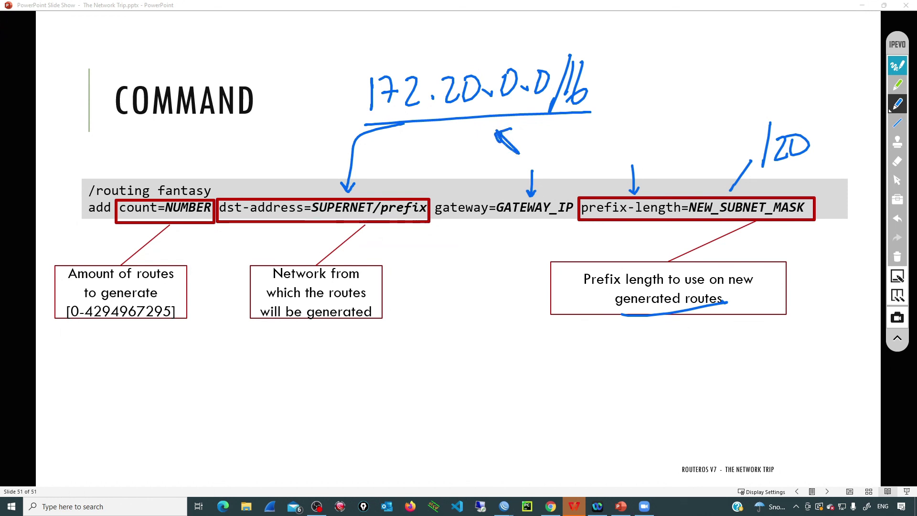
Switch to the EVE topology in Chrome, point arrows at the Routing Domain 2 title and its BGP label, and clear the annotations.
click(897, 180)
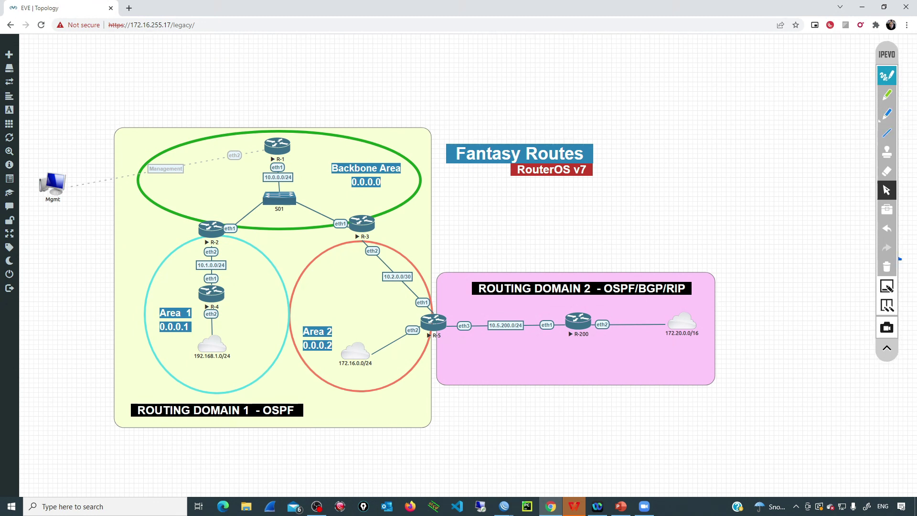
click(887, 114)
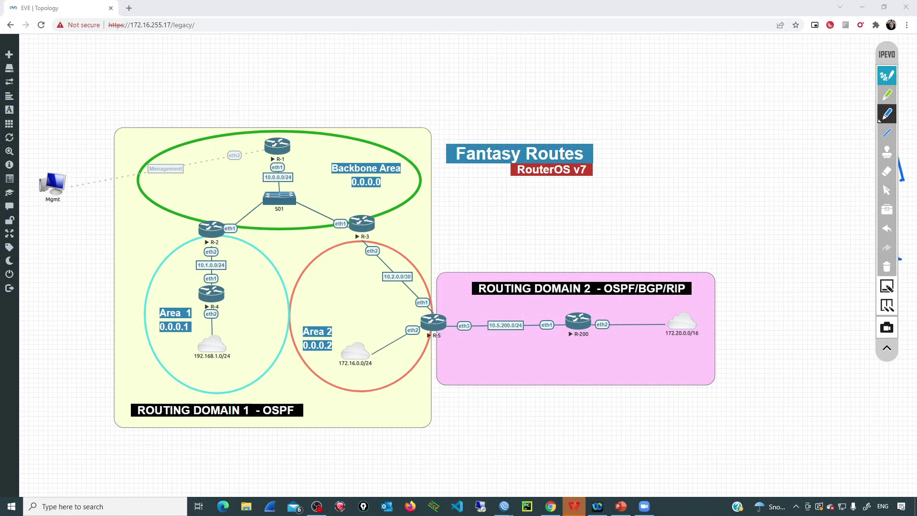
mouse_move(548, 245)
mouse_down()
mouse_move(560, 270)
mouse_move(566, 262)
mouse_up()
mouse_move(647, 259)
mouse_down()
mouse_move(641, 274)
mouse_move(660, 272)
mouse_move(663, 295)
mouse_up()
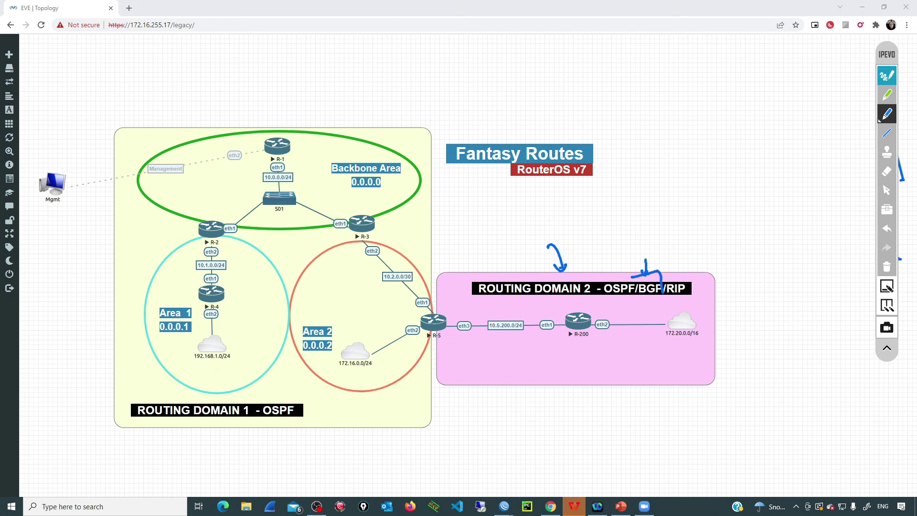
click(887, 266)
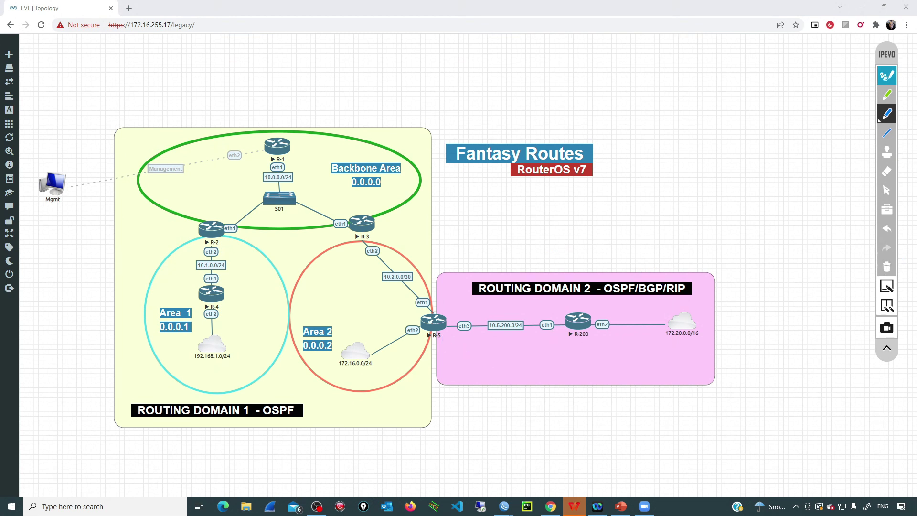
Draw a curve linking R-5 to R-200, a braced stack of lines beside R-200 representing routes, and a mark above R-5.
mouse_move(447, 337)
mouse_down()
mouse_move(566, 347)
mouse_move(575, 334)
mouse_up()
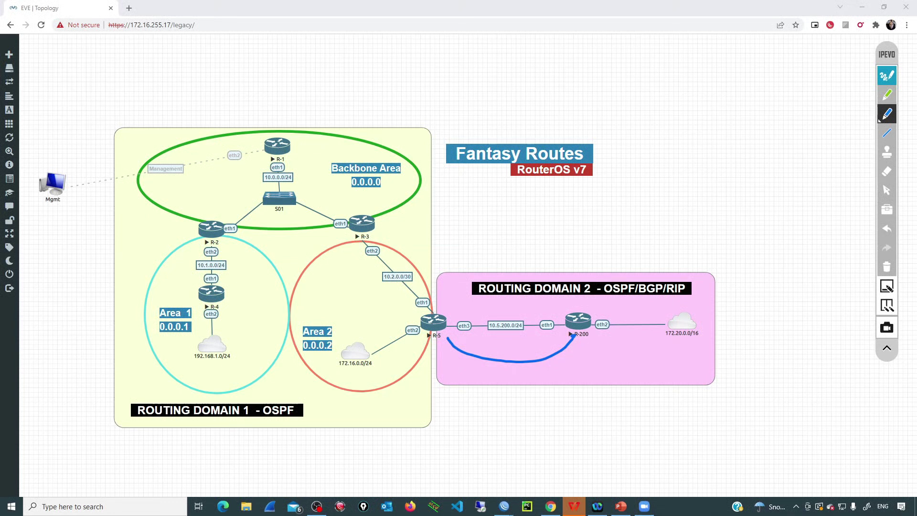
mouse_move(613, 340)
mouse_down()
mouse_move(655, 339)
mouse_move(658, 348)
mouse_up()
mouse_move(611, 357)
mouse_down()
mouse_move(663, 356)
mouse_move(663, 368)
mouse_up()
drag(609, 381, 666, 372)
mouse_move(613, 387)
mouse_down()
mouse_move(665, 385)
mouse_move(659, 400)
mouse_up()
drag(608, 409, 659, 411)
drag(613, 421, 658, 414)
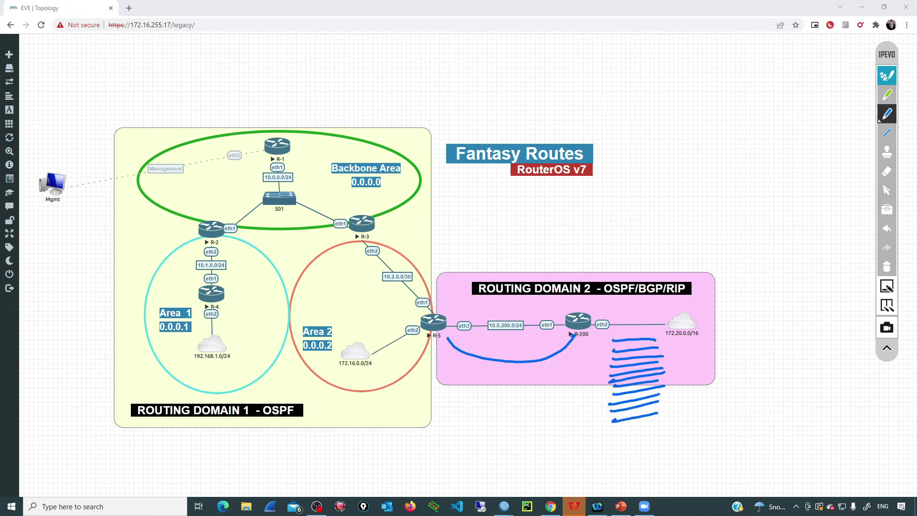
mouse_move(614, 335)
mouse_down()
mouse_move(601, 342)
mouse_move(592, 426)
mouse_up()
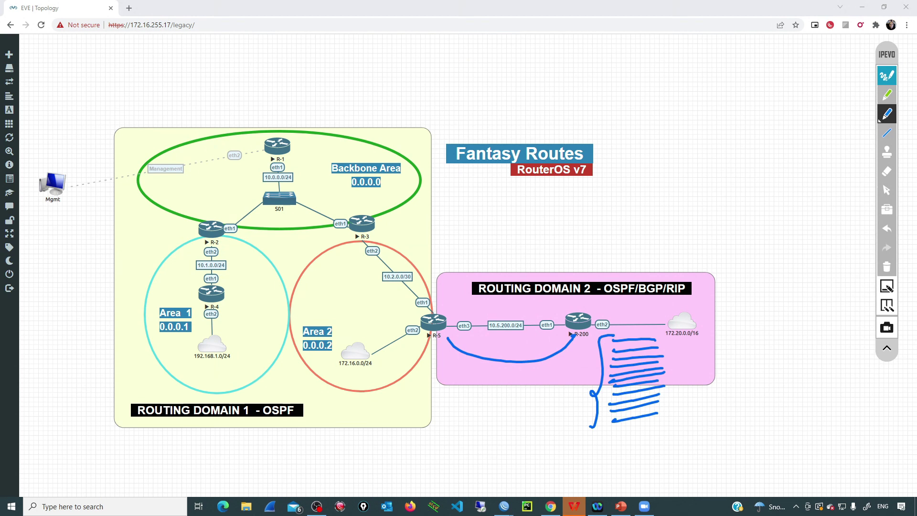
drag(435, 288, 437, 307)
Return to the normal pointer, switch to R-200's WinBox session, and open its IP address list.
click(887, 190)
mouse_move(517, 509)
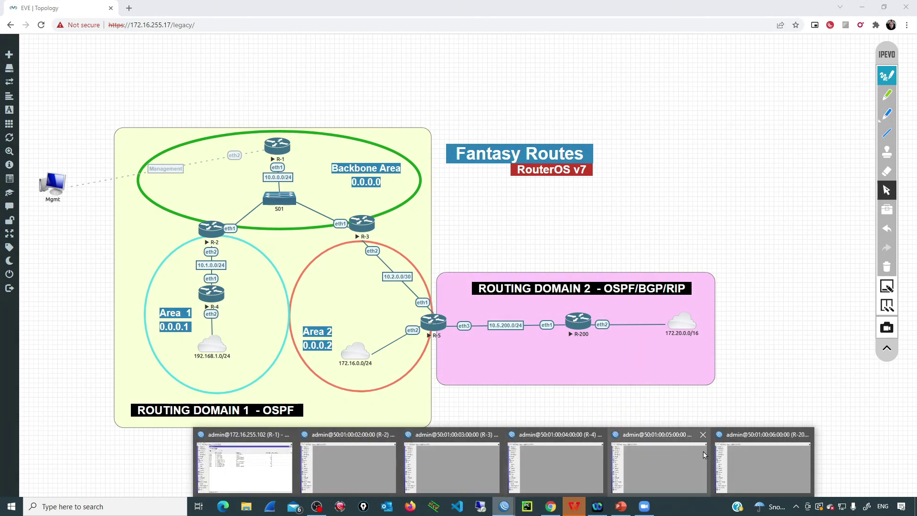
click(758, 461)
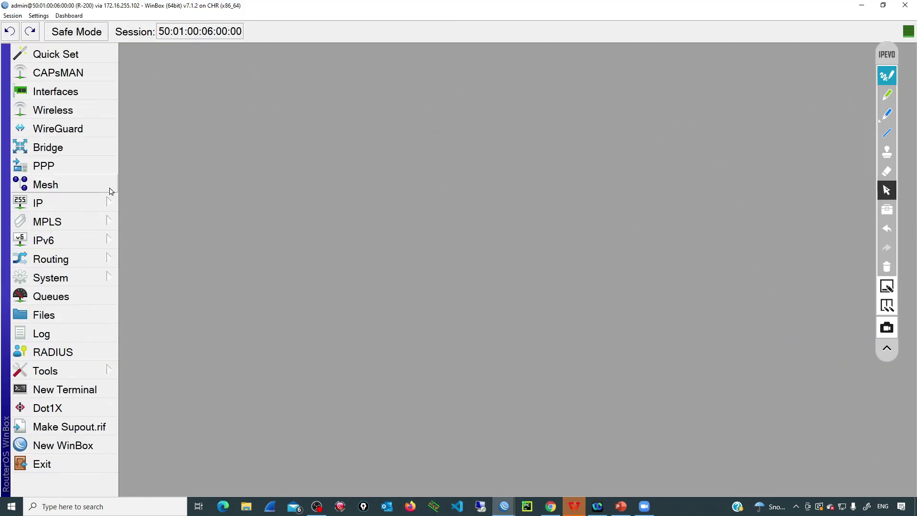
click(103, 203)
click(171, 38)
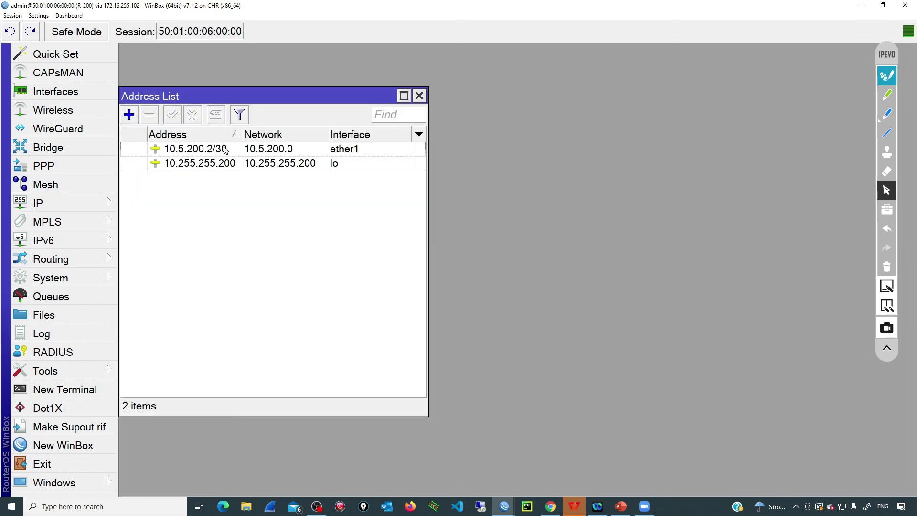
Maximize the address list, examine the ether1 and lo addresses, and display the BGP sessions in a wider window.
double_click(245, 99)
click(216, 109)
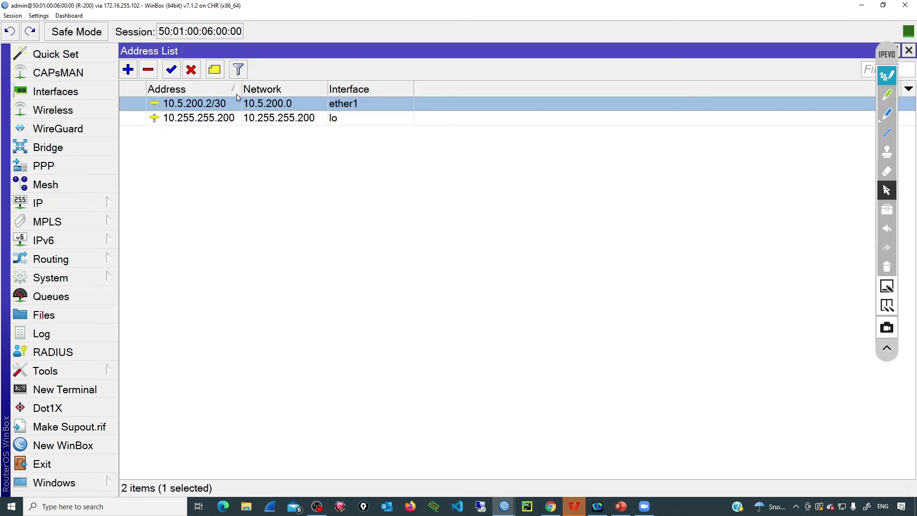
drag(242, 90, 262, 91)
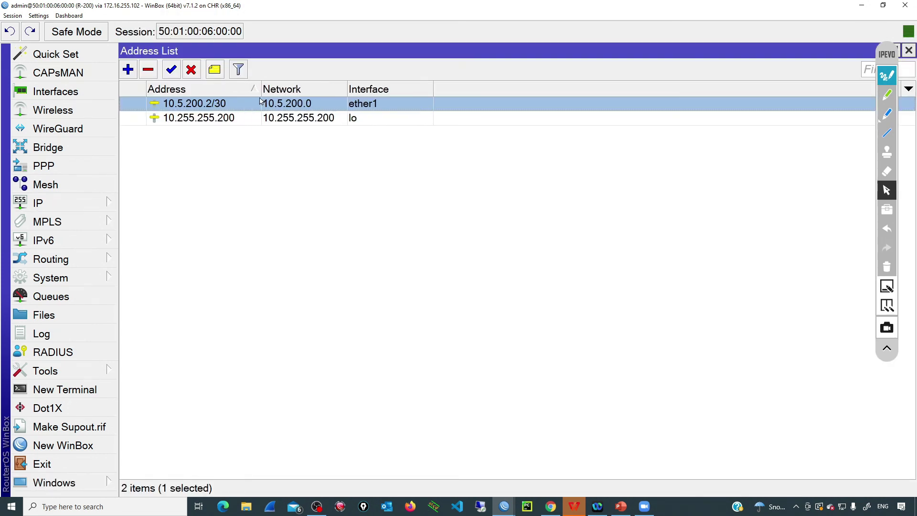
click(235, 120)
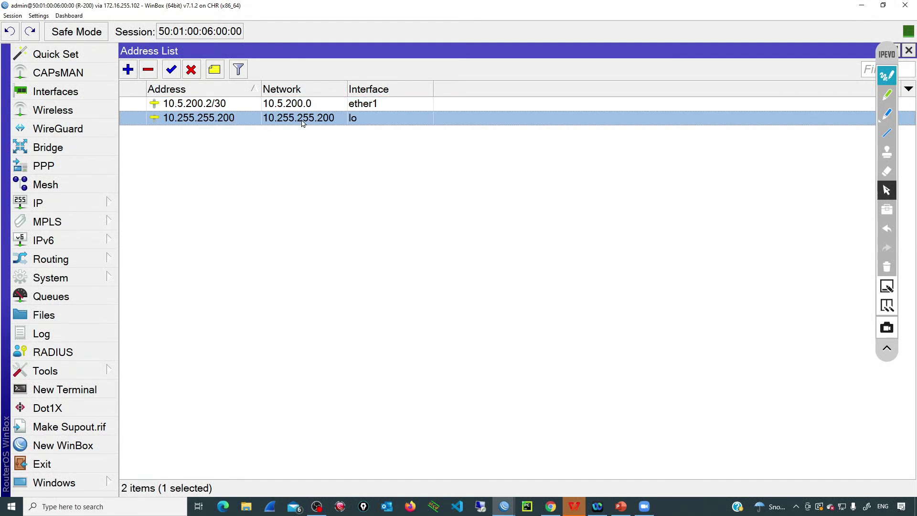
drag(686, 192, 847, 190)
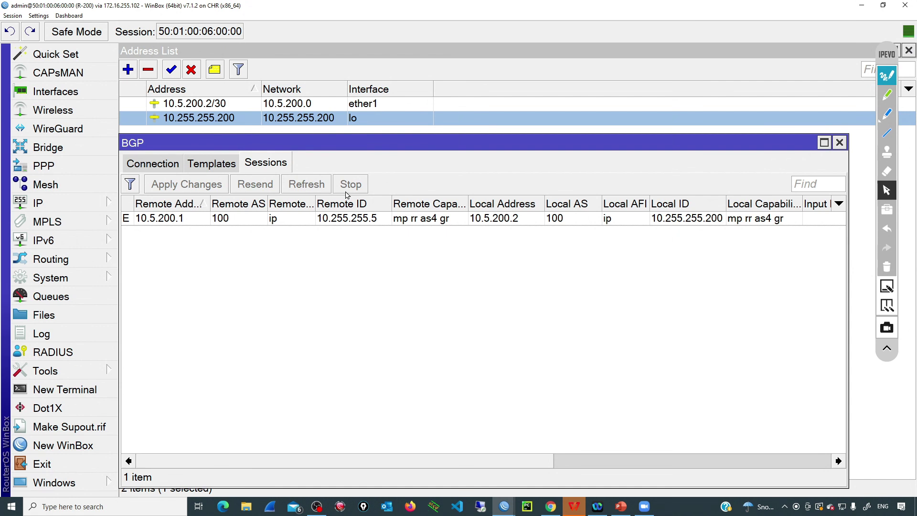
Open R-200's IP route list, move it over the BGP window, and examine the connected routes.
click(43, 203)
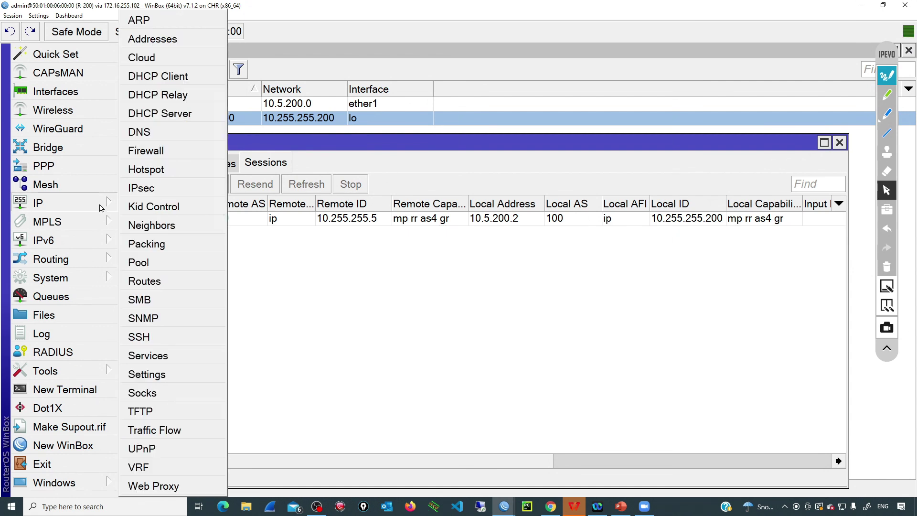
click(183, 271)
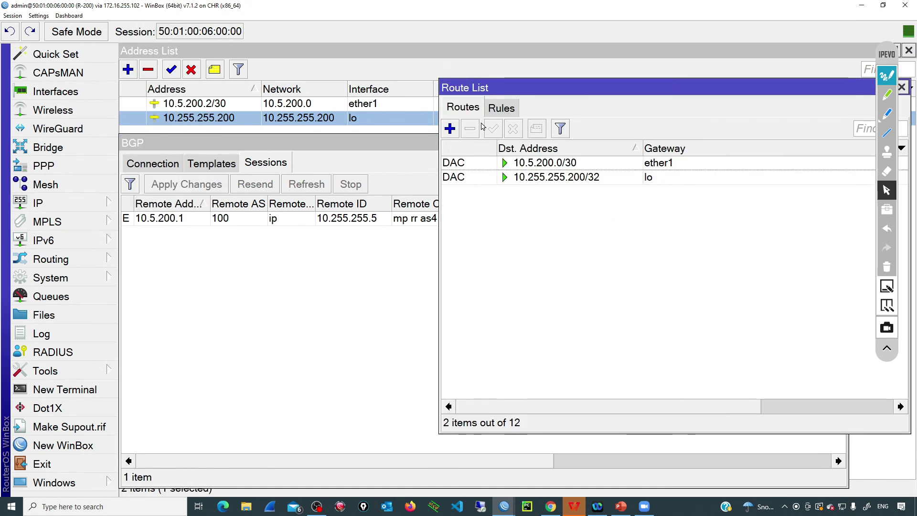
drag(524, 87, 354, 102)
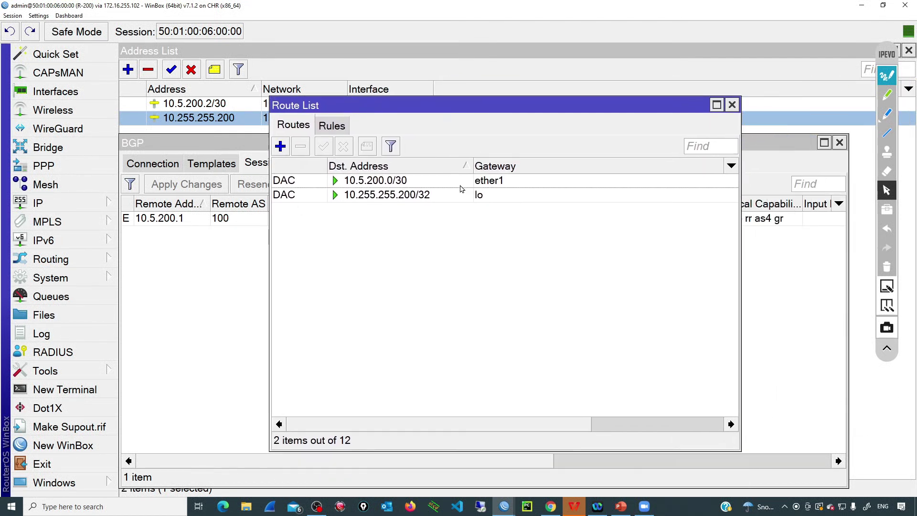
click(453, 199)
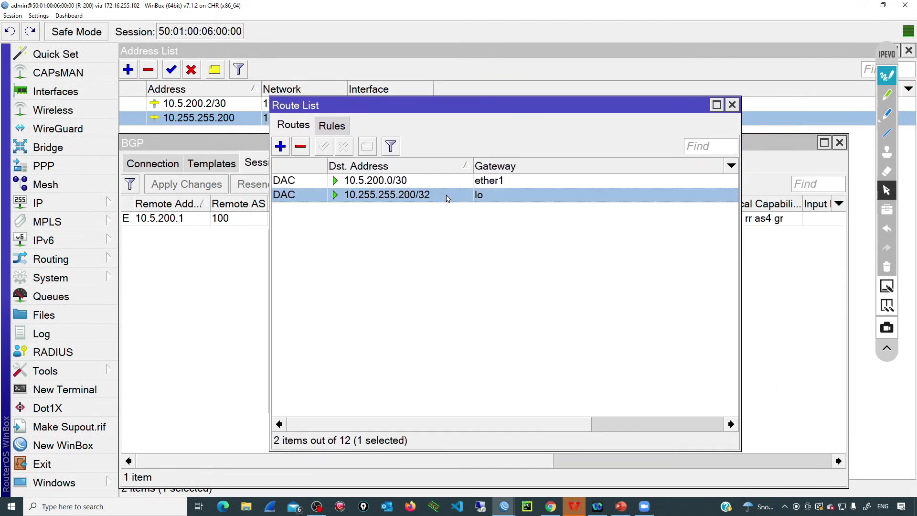
click(408, 183)
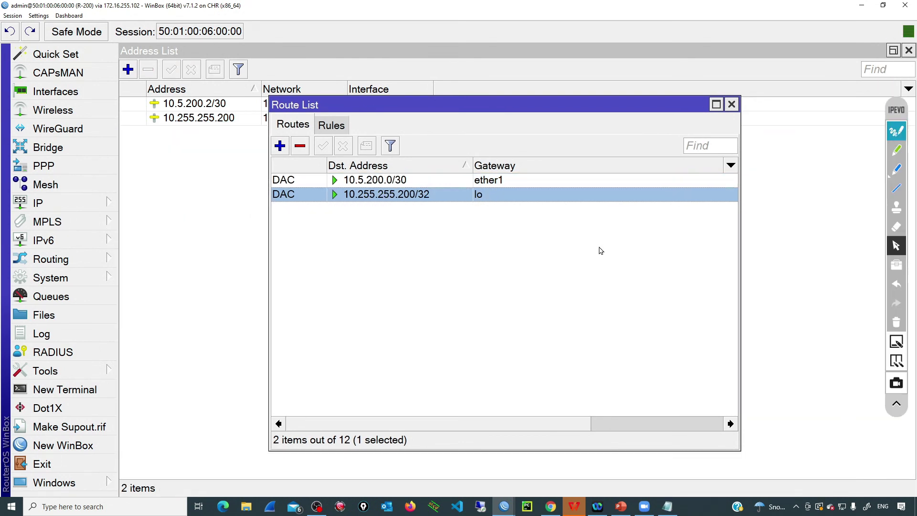
click(601, 251)
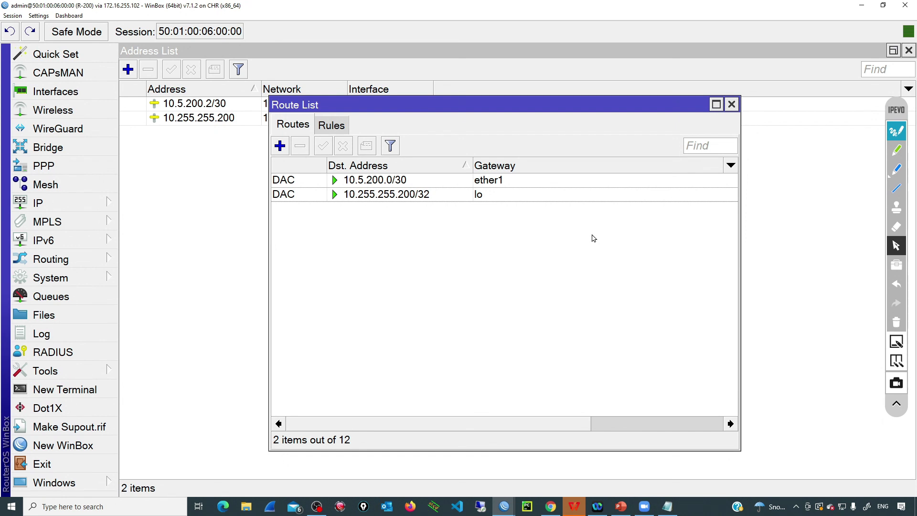
Switch to the Notepad note and highlight the supernet 172.20.0.0/16 and the subnets prefix 24.
click(668, 508)
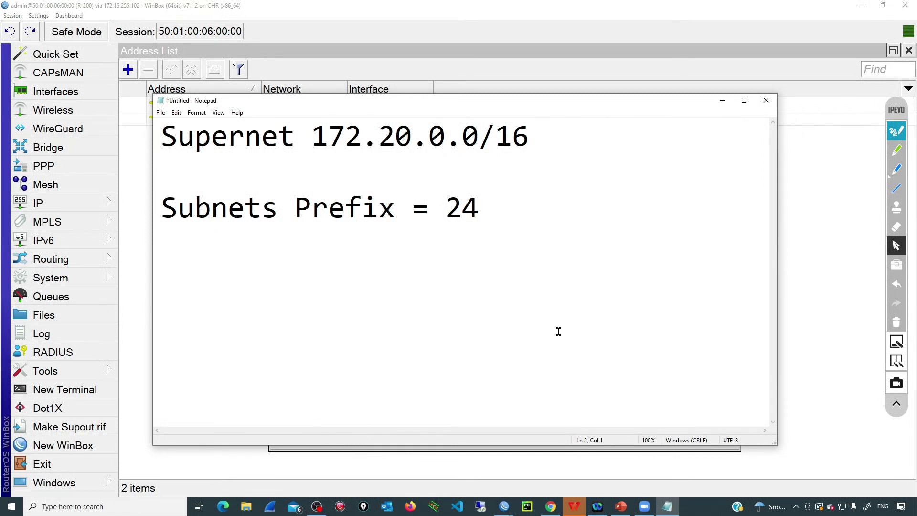
drag(313, 138, 528, 139)
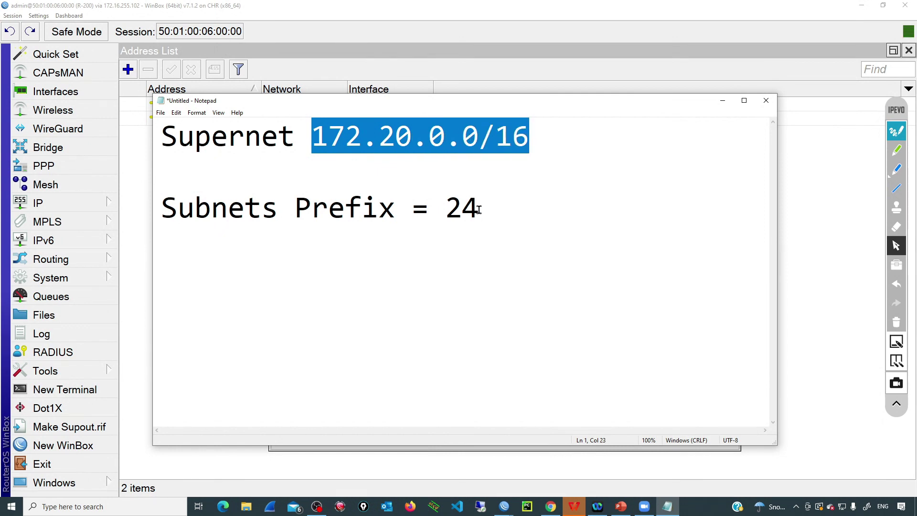
drag(478, 209, 430, 209)
click(329, 244)
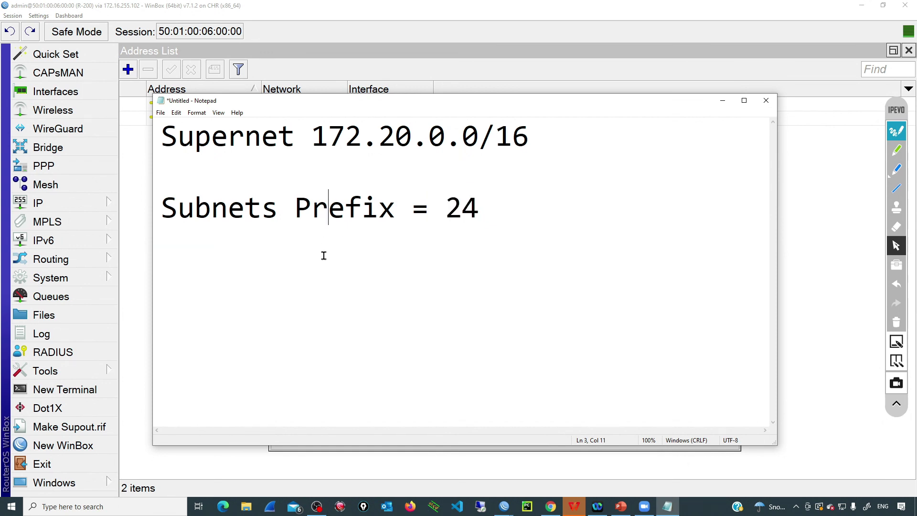
Draw a bracket joining the supernet and subnets prefix lines with the pen, and handwrite '24 - 16 = 8' beside it.
click(897, 169)
mouse_move(537, 136)
mouse_down()
mouse_move(548, 139)
mouse_move(545, 188)
mouse_move(497, 207)
mouse_up()
mouse_move(591, 154)
mouse_down()
mouse_move(603, 177)
mouse_move(619, 177)
mouse_move(656, 149)
mouse_move(668, 167)
mouse_move(730, 143)
mouse_up()
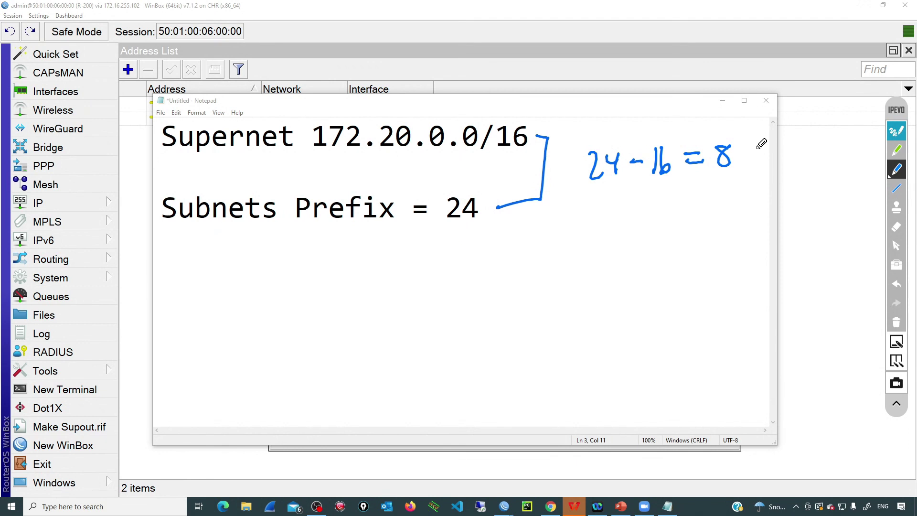
Handwrite 'Max number of subnets = 2^8 = 256', circle the 24 and the 8, point an arrow at 256, and clear the annotations.
mouse_move(311, 315)
mouse_down()
mouse_move(325, 268)
mouse_move(330, 318)
mouse_move(377, 288)
mouse_move(432, 306)
mouse_move(449, 290)
mouse_move(474, 293)
mouse_move(521, 272)
mouse_move(580, 293)
mouse_up()
mouse_move(625, 266)
mouse_down()
mouse_move(621, 298)
mouse_move(646, 300)
mouse_move(650, 247)
mouse_move(655, 255)
mouse_move(665, 215)
mouse_move(703, 285)
mouse_move(738, 258)
mouse_move(768, 272)
mouse_move(784, 256)
mouse_move(768, 301)
mouse_move(807, 306)
mouse_up()
drag(469, 185, 466, 186)
drag(854, 272, 815, 278)
drag(826, 267, 844, 285)
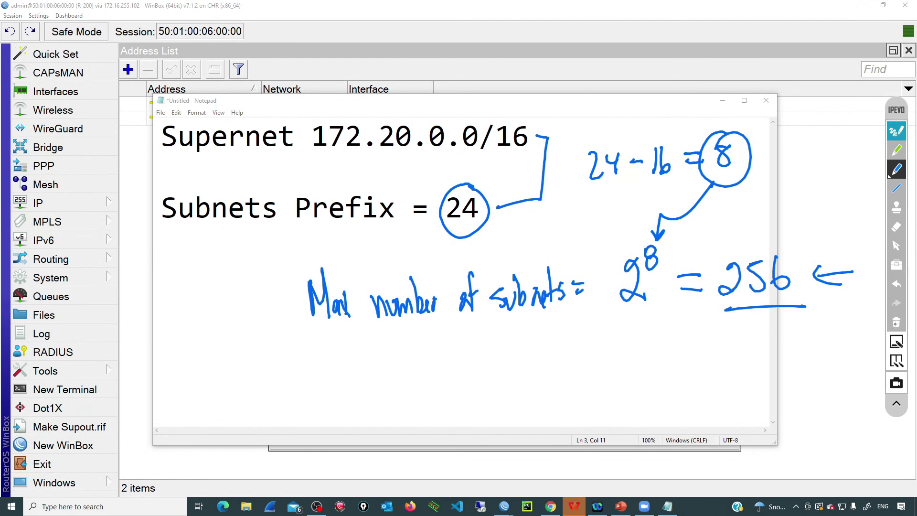
click(896, 322)
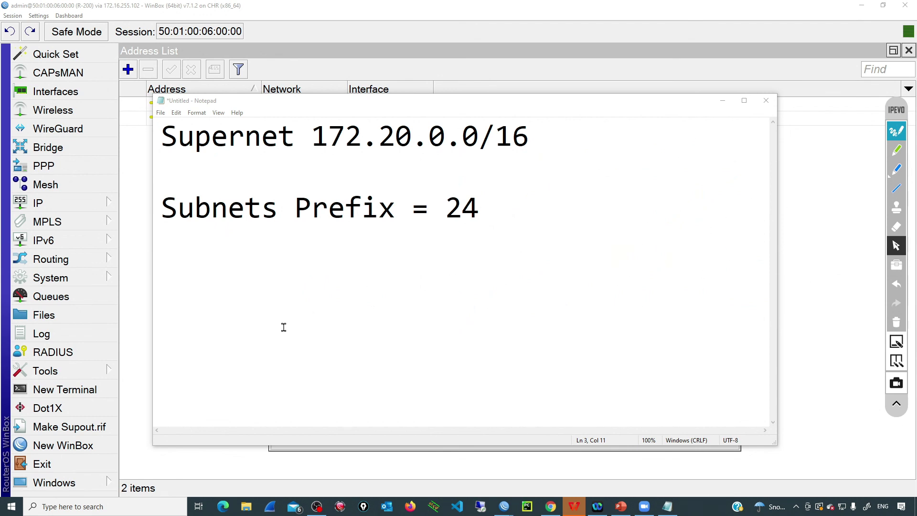
Open a new terminal on R-200 and go to the routing/fantasy menu.
click(107, 388)
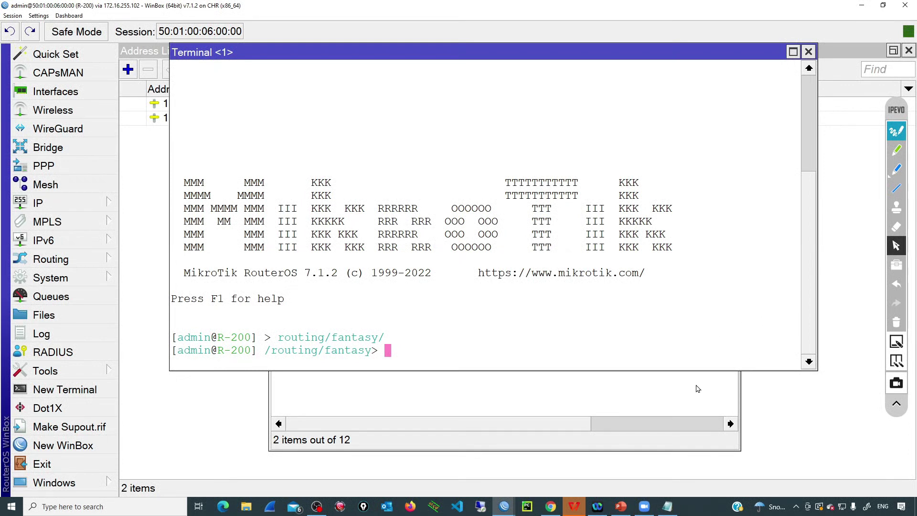
Check the fantasy command syntax on the slide and begin the terminal command with add count=255.
click(621, 507)
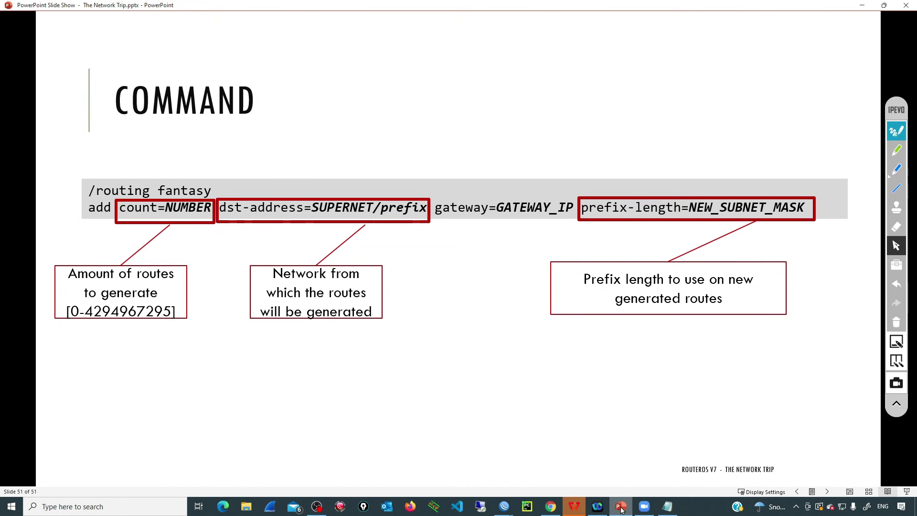
click(621, 509)
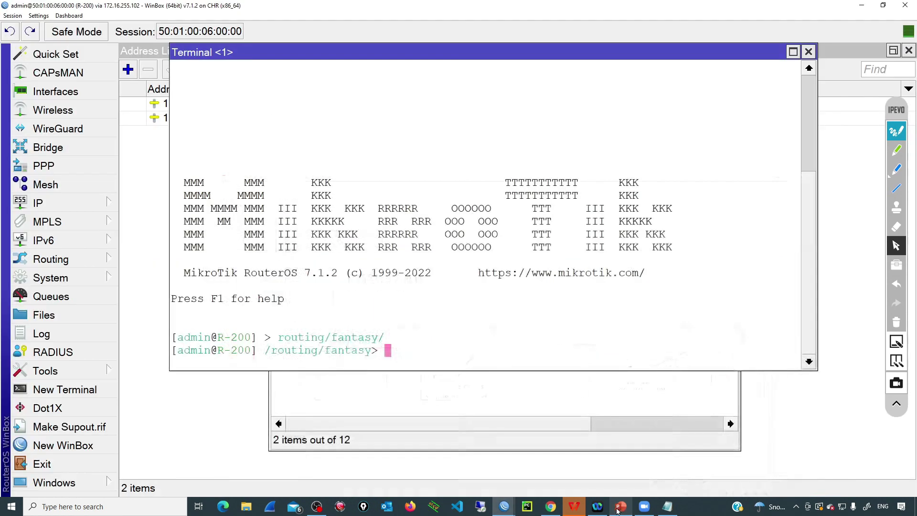
text(add co)
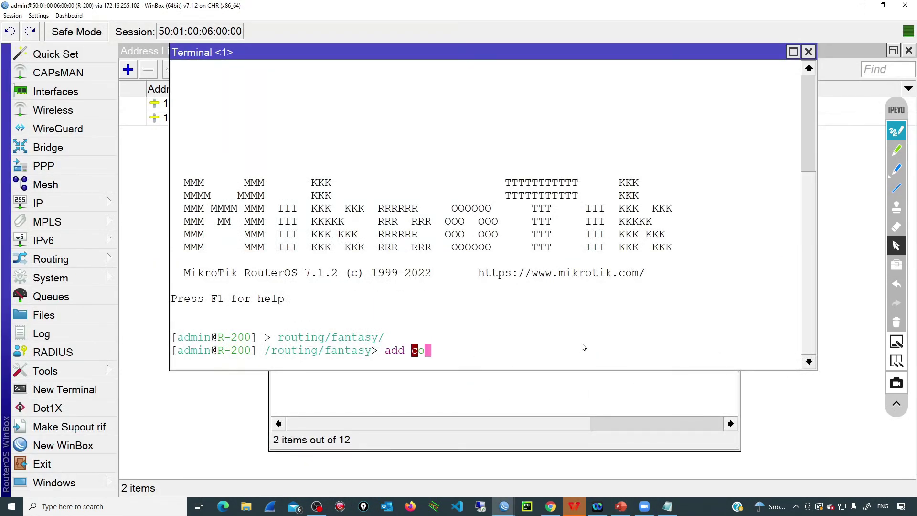
text(unt=25)
text(5)
Circle the count value 255, handwrite '0-255' bracketed as '256 routes' above it with the pen, and clear the annotations.
click(897, 169)
mouse_move(461, 337)
mouse_down()
mouse_move(485, 344)
mouse_move(458, 336)
mouse_up()
drag(429, 305, 476, 316)
mouse_move(480, 302)
mouse_down()
mouse_move(479, 319)
mouse_move(505, 294)
mouse_move(498, 320)
mouse_up()
mouse_move(432, 295)
mouse_down()
mouse_move(436, 283)
mouse_move(494, 285)
mouse_up()
drag(446, 263, 458, 272)
drag(463, 253, 456, 267)
mouse_move(478, 258)
mouse_down()
mouse_move(514, 223)
mouse_move(508, 238)
mouse_up()
drag(420, 284, 423, 298)
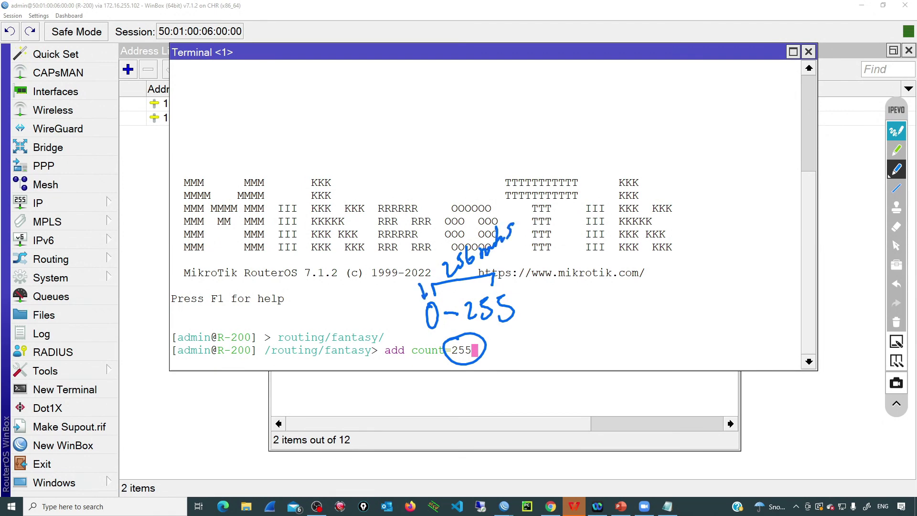
click(897, 245)
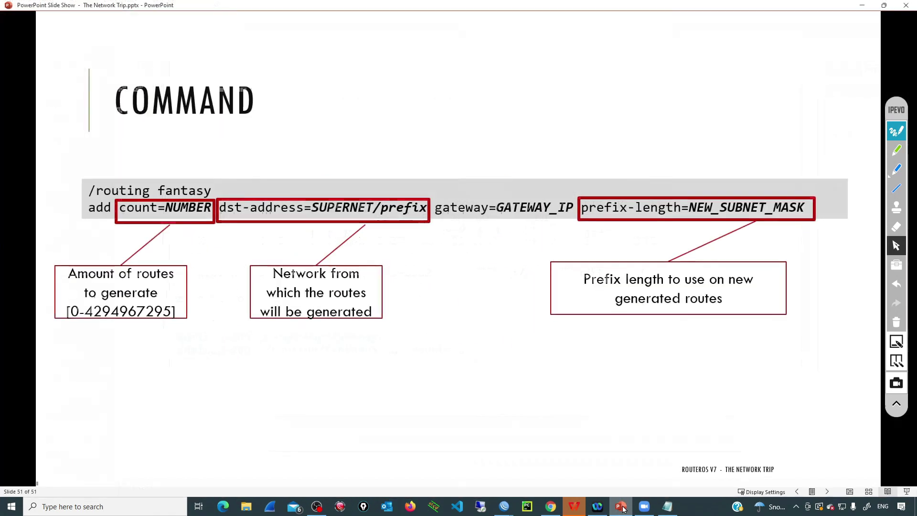
Check the slide for the destination parameter and append dst-address=172.20.0.0/16 to the fantasy command.
click(621, 507)
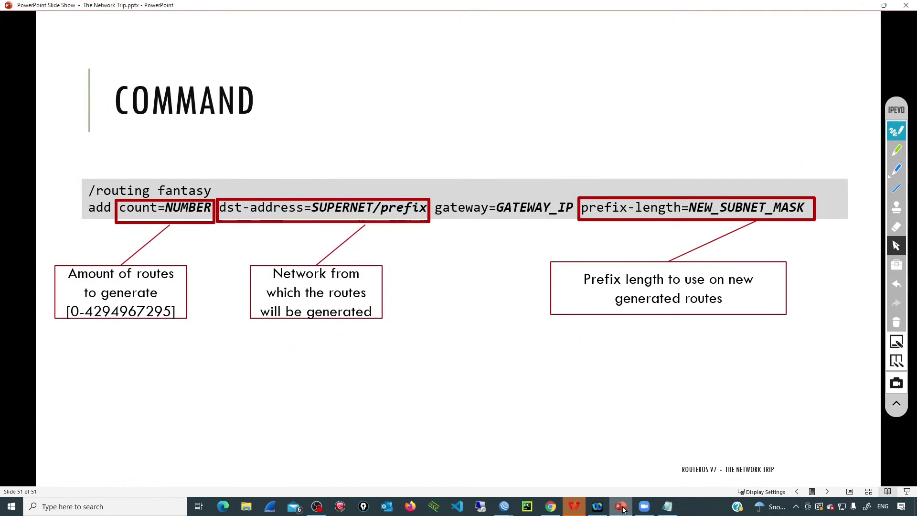
key(alt+Tab)
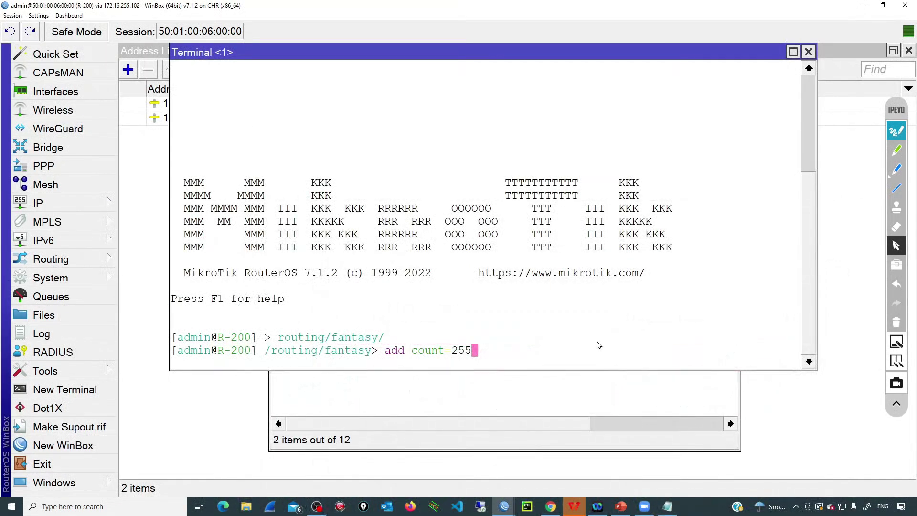
text(dst-address=1)
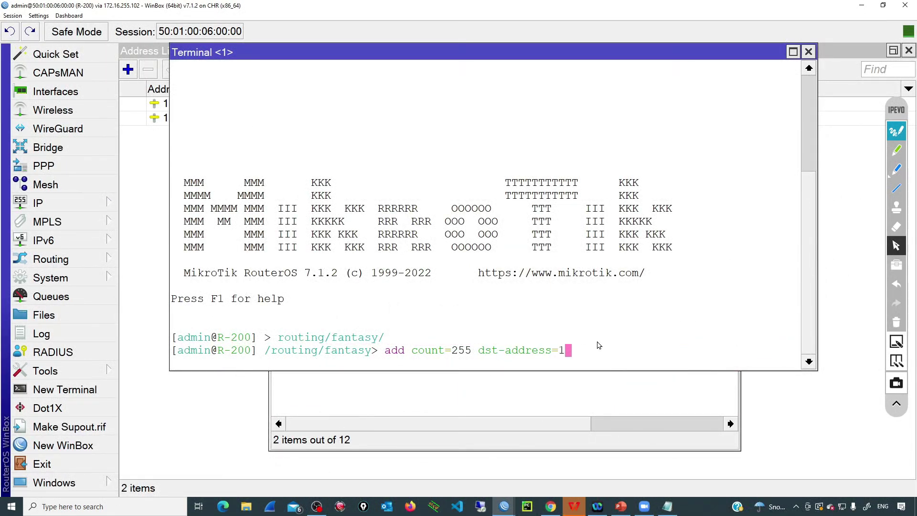
text(72.20.0.0/16)
Consult the command slide and R-200's IP address list, and append gateway=10.200.200.200 to the fantasy command.
click(622, 507)
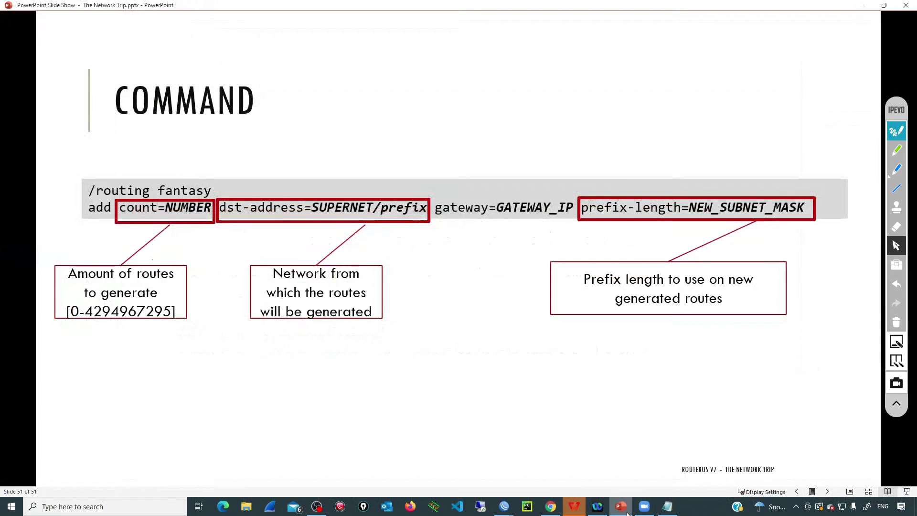
click(622, 508)
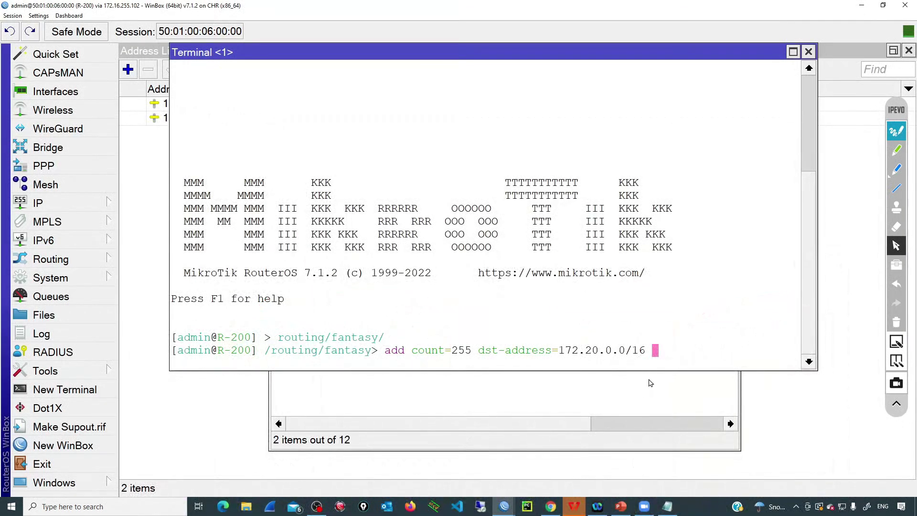
text(gateway=)
click(48, 203)
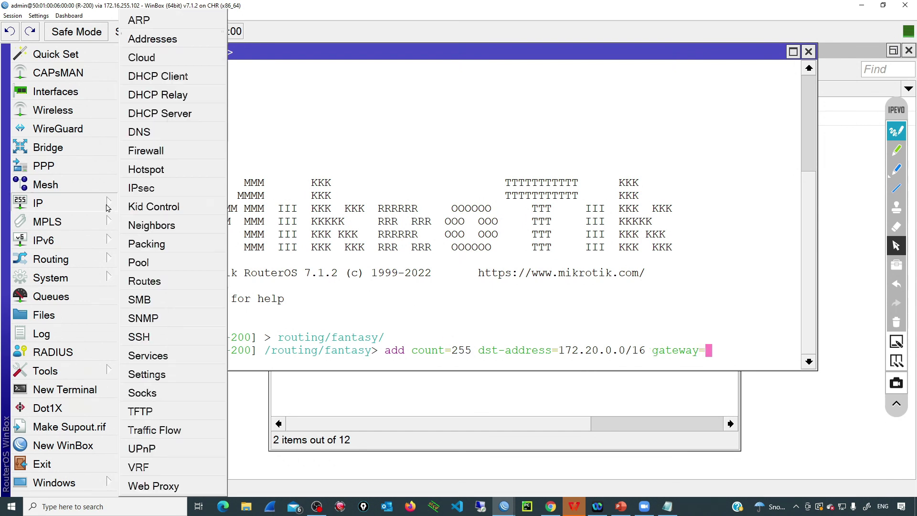
click(143, 39)
click(221, 115)
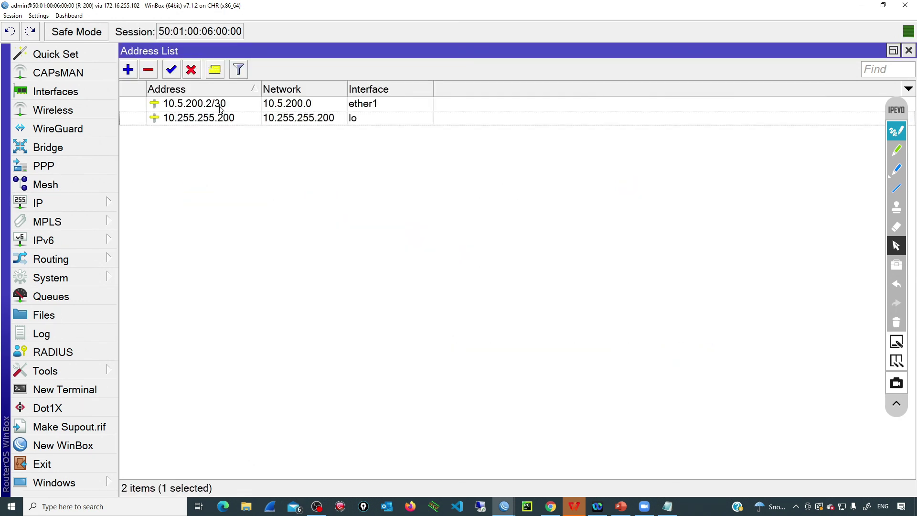
click(221, 107)
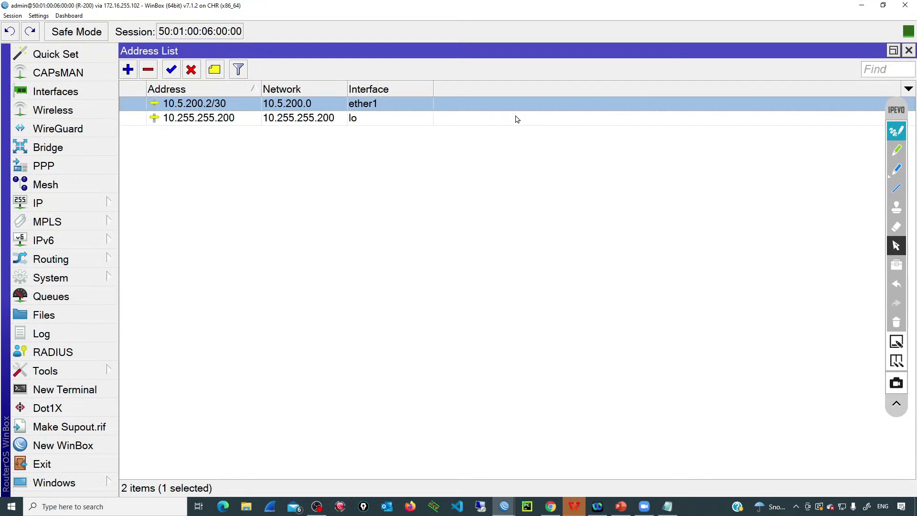
click(909, 52)
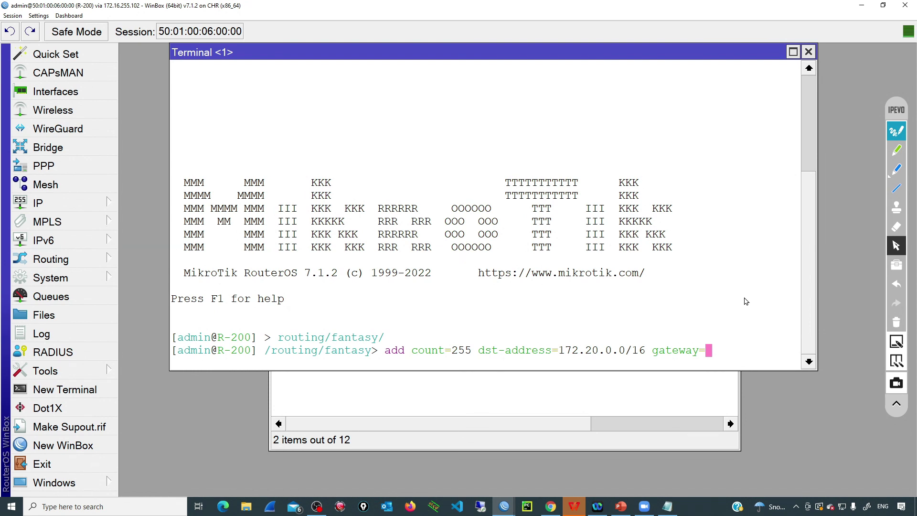
text(10.200.200.2)
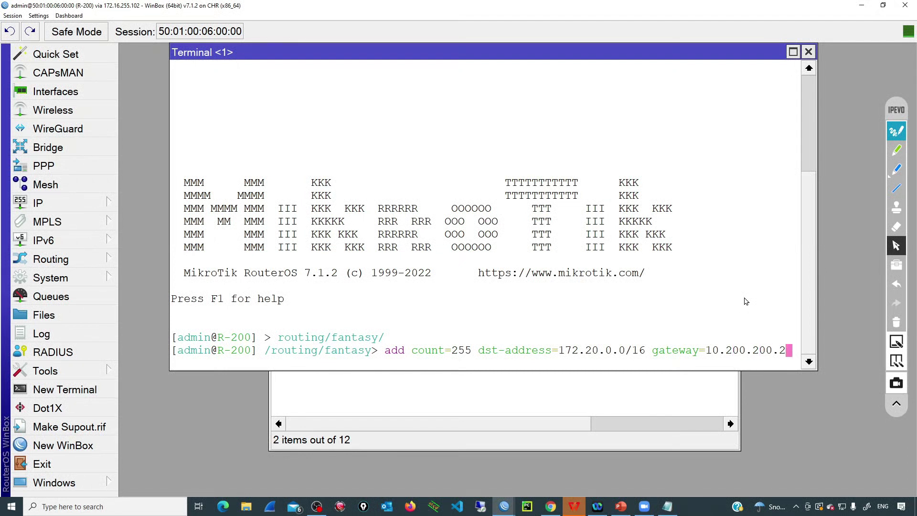
text(00)
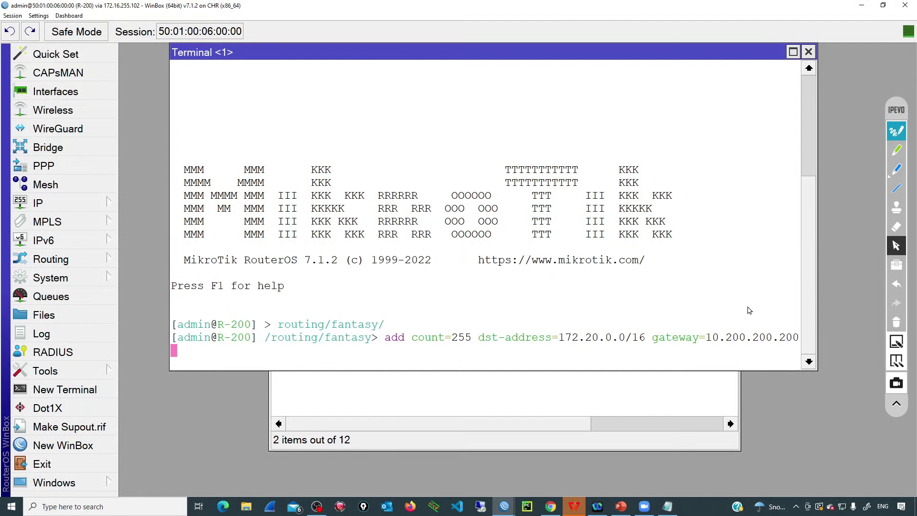
Check the prefix parameter on the slide and the subnets prefix in the Notepad note, and append prefix-length=24 to the fantasy command.
click(622, 507)
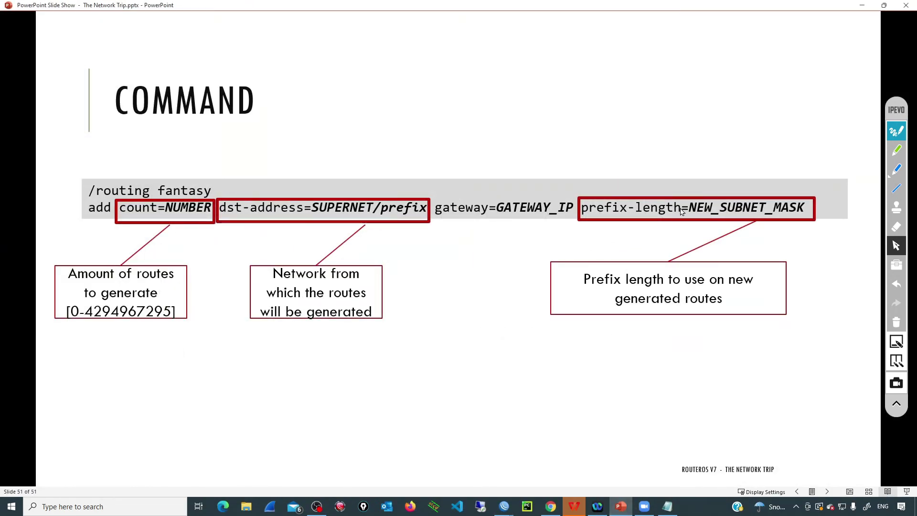
click(674, 510)
drag(444, 207, 492, 202)
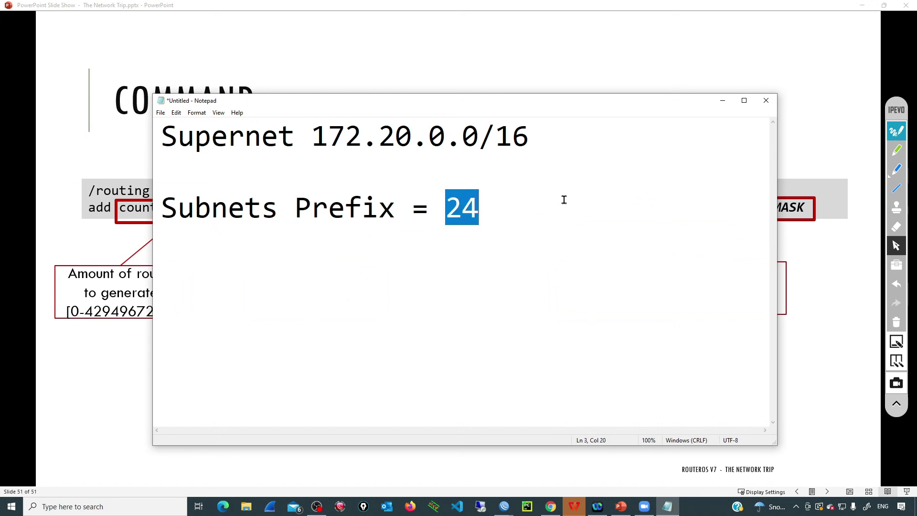
click(723, 100)
key(alt+Tab)
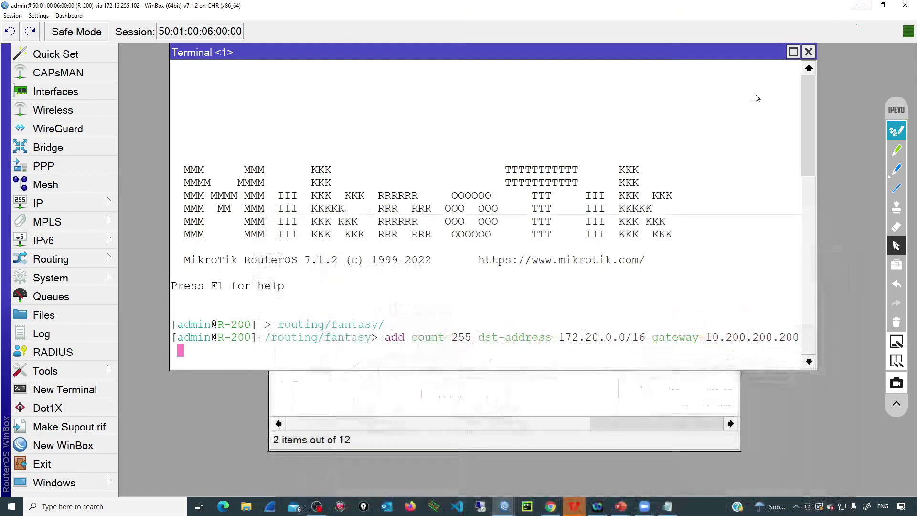
text(prefi)
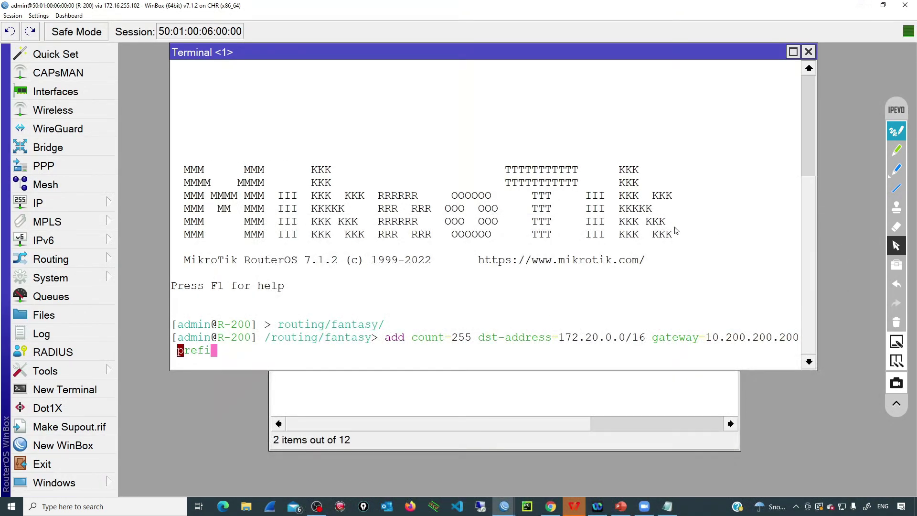
text(x-length=24)
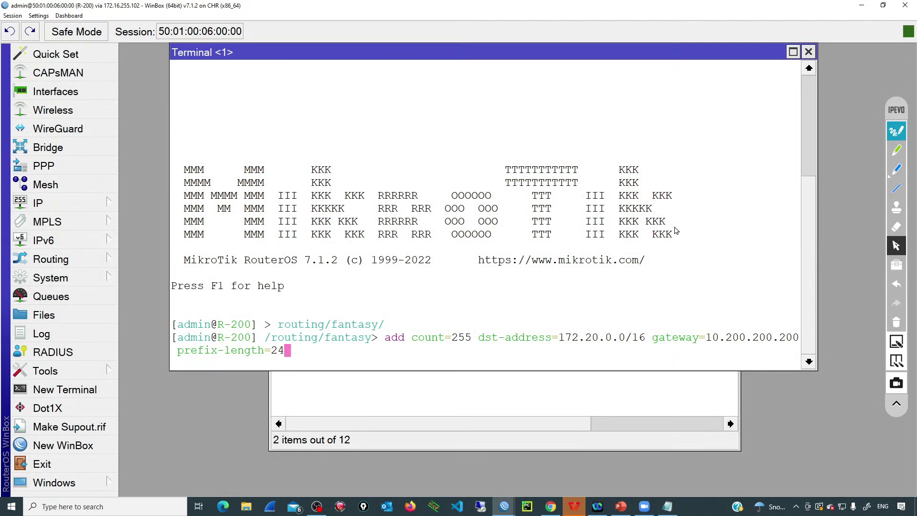
Move the Route List aside so it stays visible beside the terminal, and run the completed fantasy command.
click(454, 392)
drag(351, 104, 521, 57)
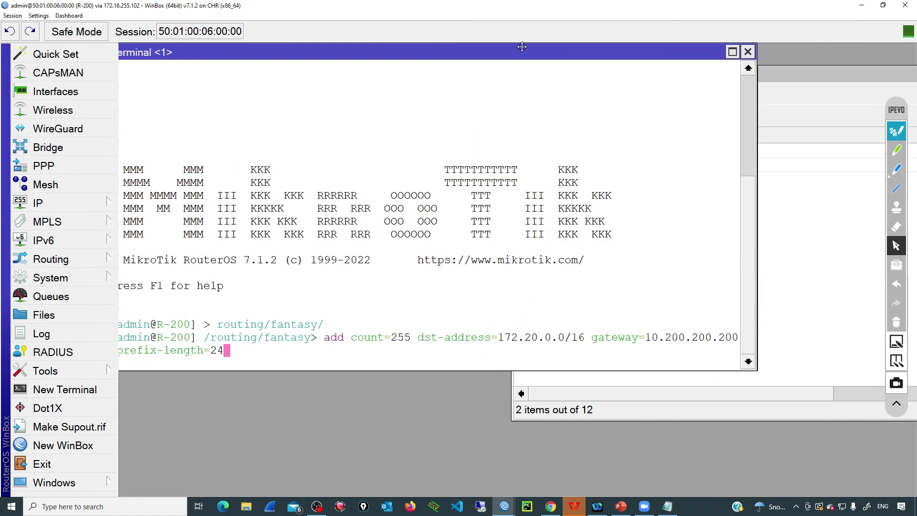
key(Return)
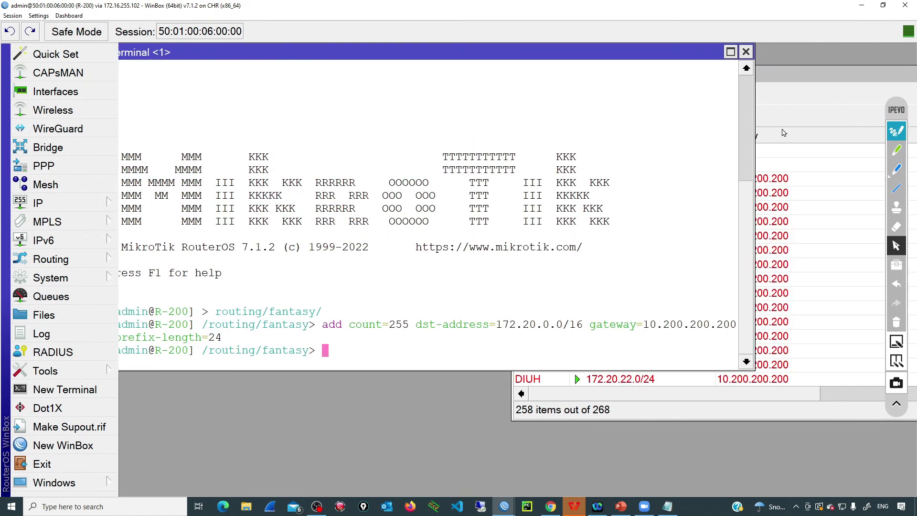
Bring the Route List forward and examine the destination addresses and gateways of the generated fantasy routes from end to start.
click(784, 133)
drag(719, 74, 540, 59)
scroll(553, 222, down, 3)
scroll(553, 222, down, 6)
drag(789, 172, 792, 362)
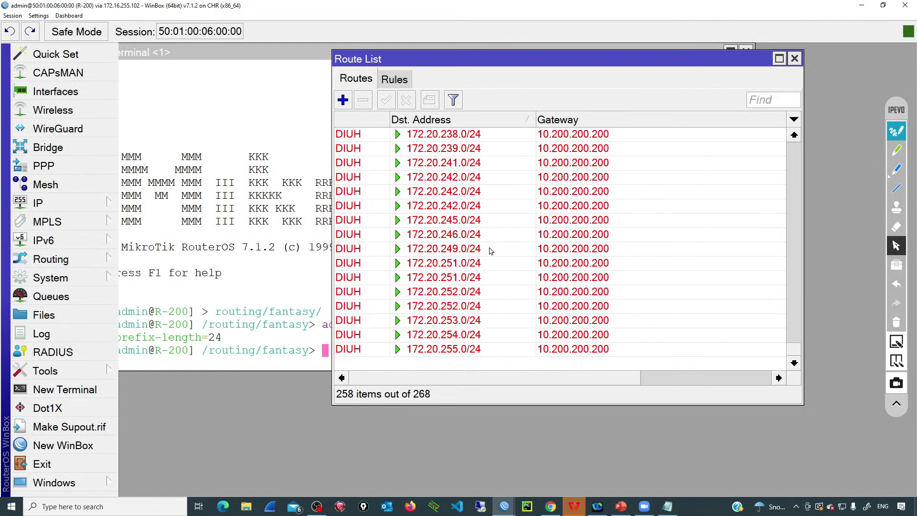
click(473, 252)
scroll(473, 258, up, 15)
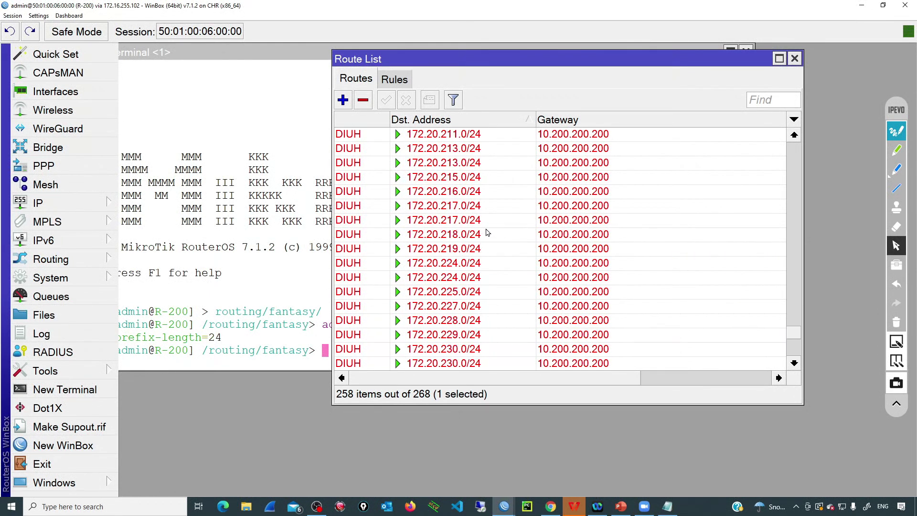
scroll(494, 232, up, 5)
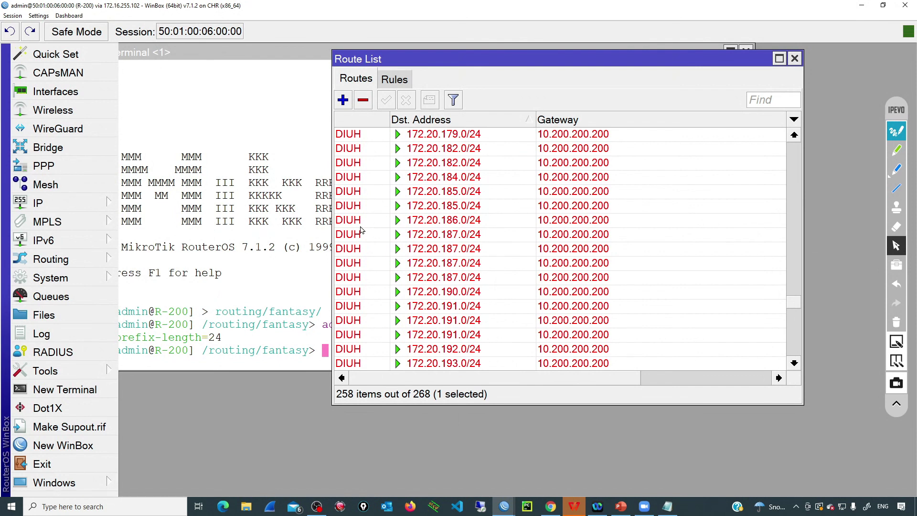
scroll(458, 229, up, 8)
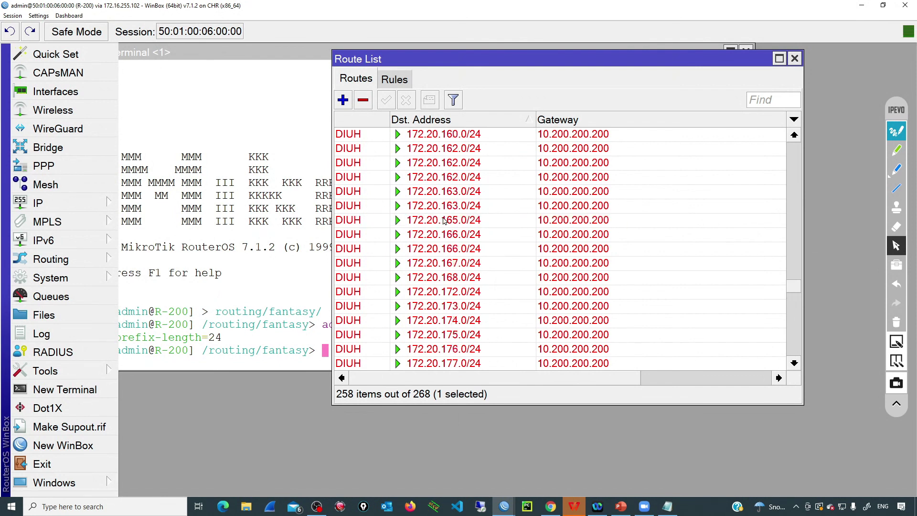
scroll(478, 231, up, 4)
click(554, 138)
scroll(523, 186, up, 8)
scroll(522, 187, up, 20)
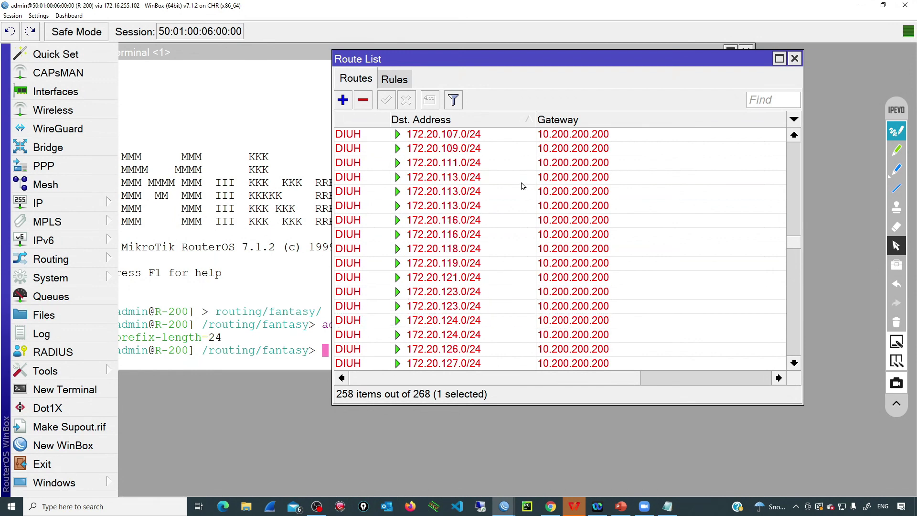
Select all generated routes from 172.20.1.0/24 to the end of the list to check their number, and activate the annotation pen.
click(608, 165)
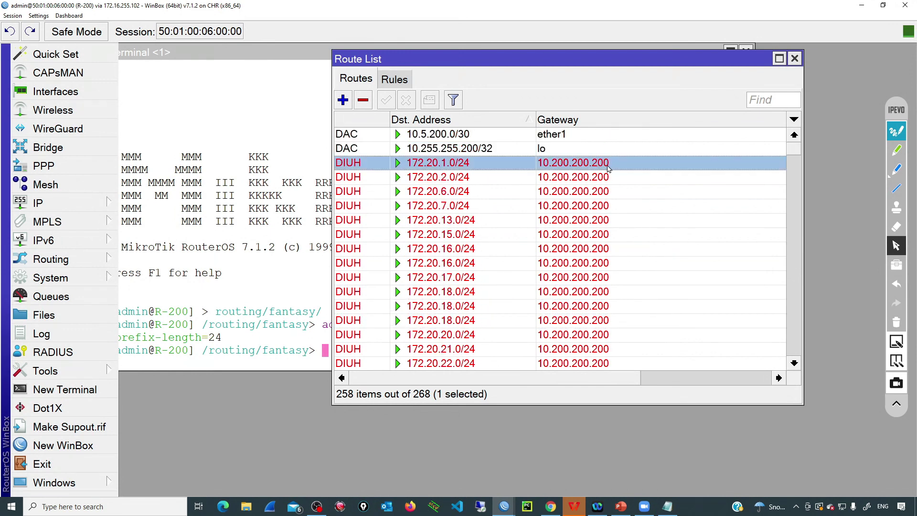
key(shift+End)
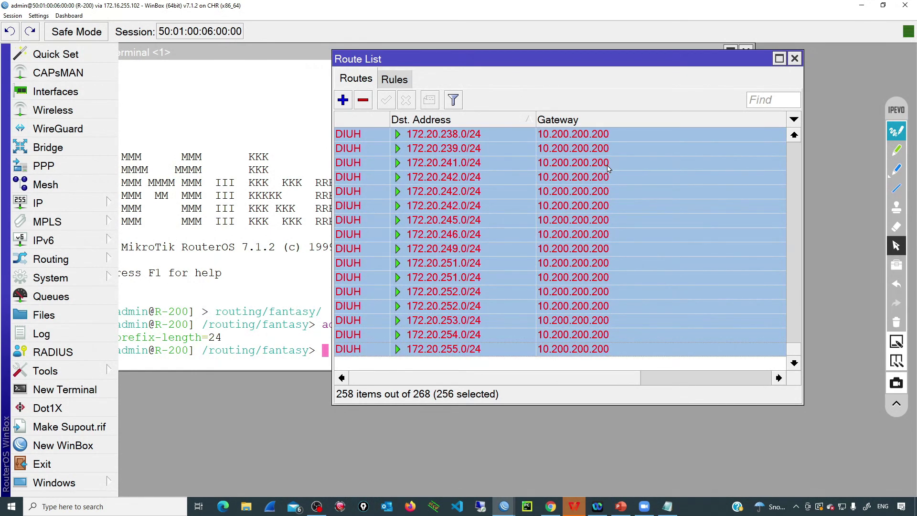
click(897, 169)
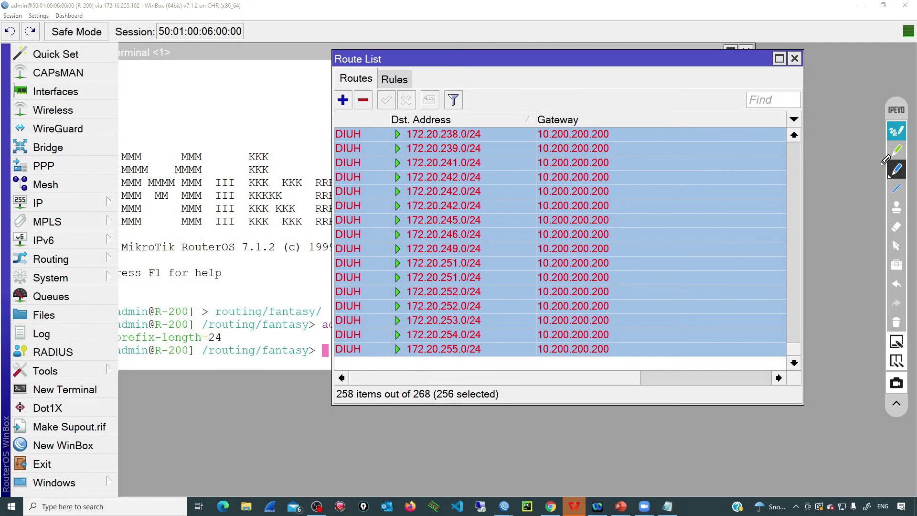
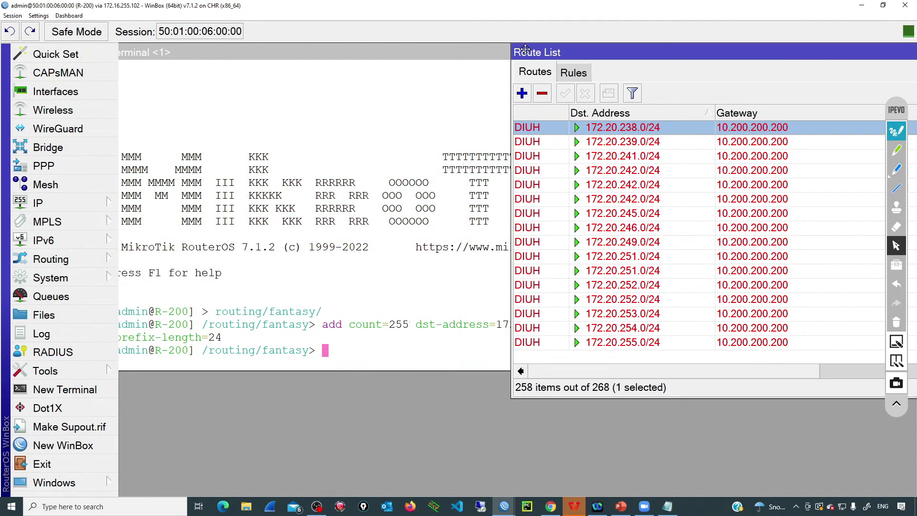
Move the Route List further aside and create a new bridge interface named holder.
drag(526, 48, 569, 47)
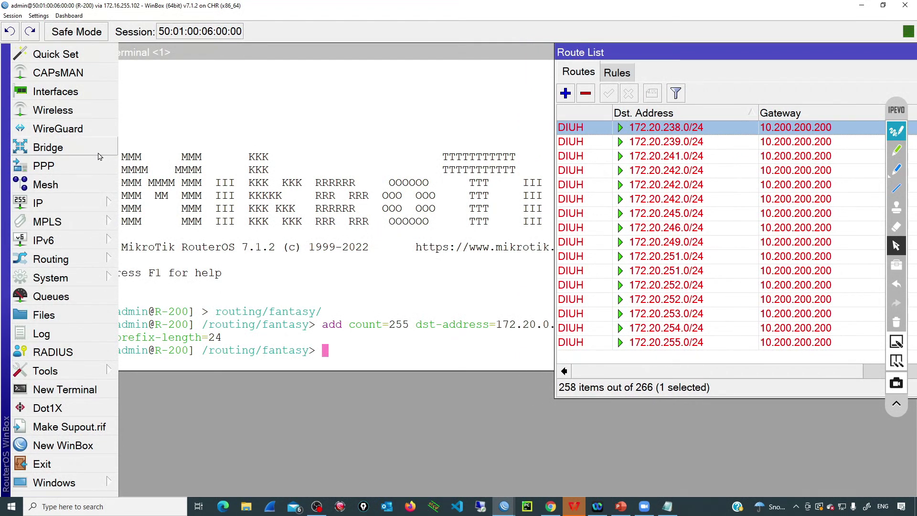
click(114, 151)
click(141, 130)
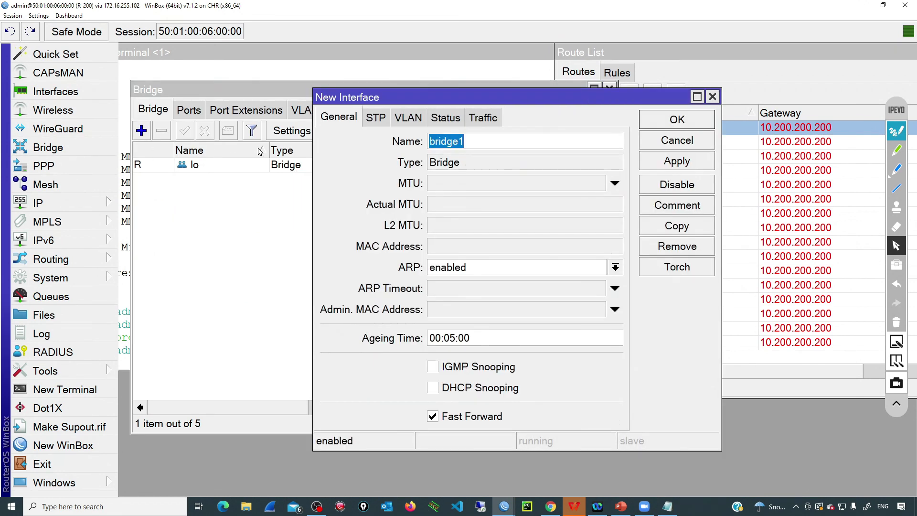
text(holder)
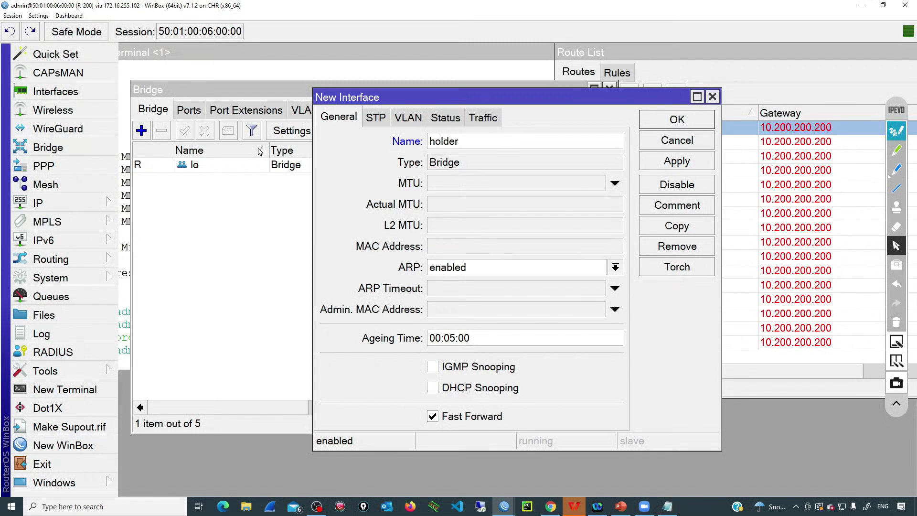
click(677, 120)
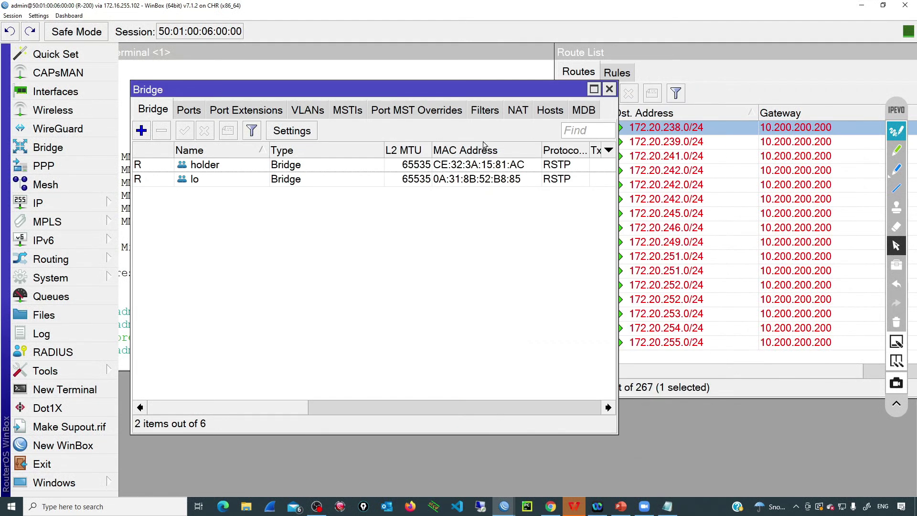
Start a new IP address entry on R-200, set its address to 10.200.200.199 and enable its network value for editing.
click(104, 203)
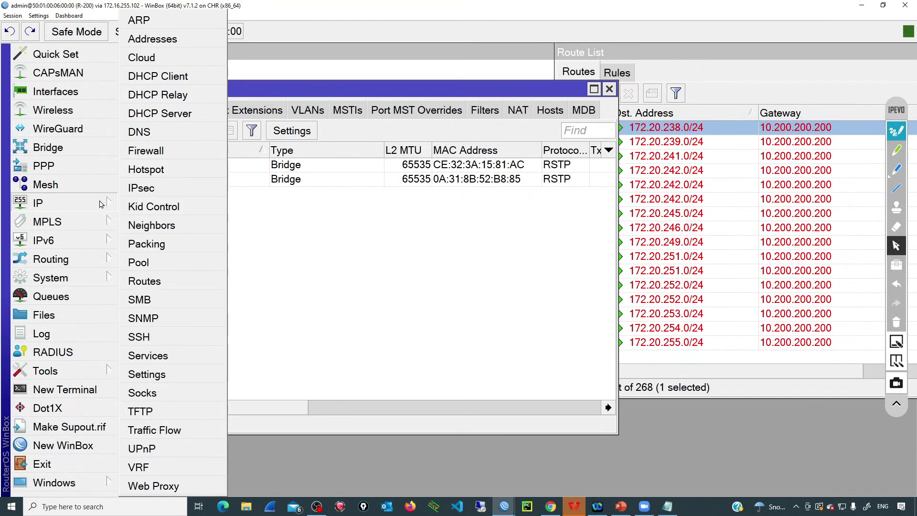
click(181, 37)
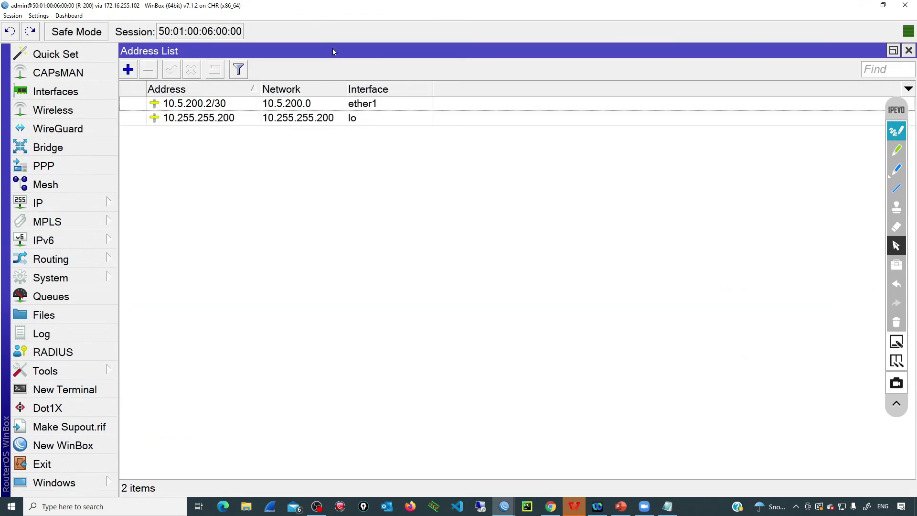
double_click(332, 48)
click(130, 119)
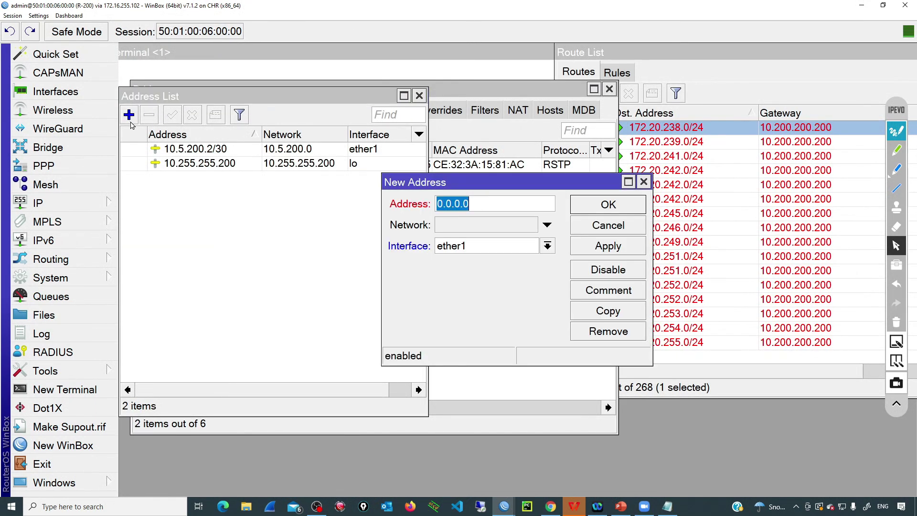
text(10.2)
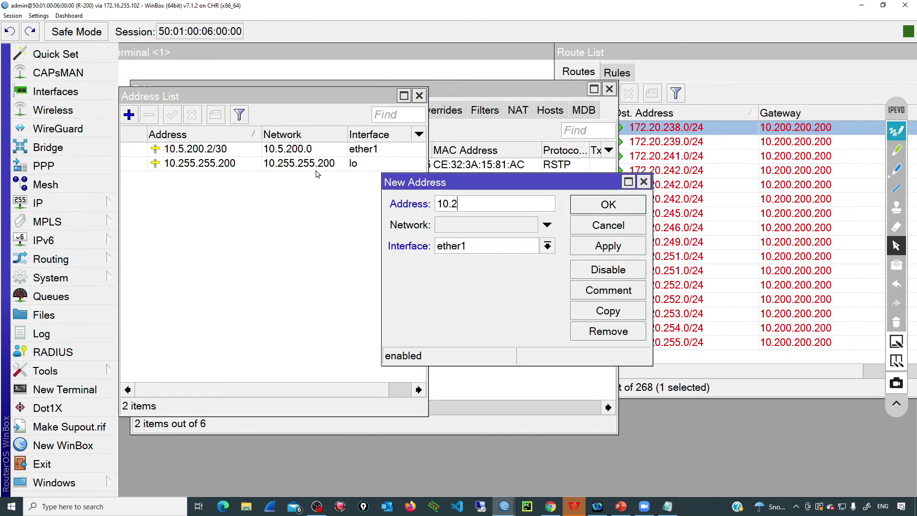
text(00.200.199)
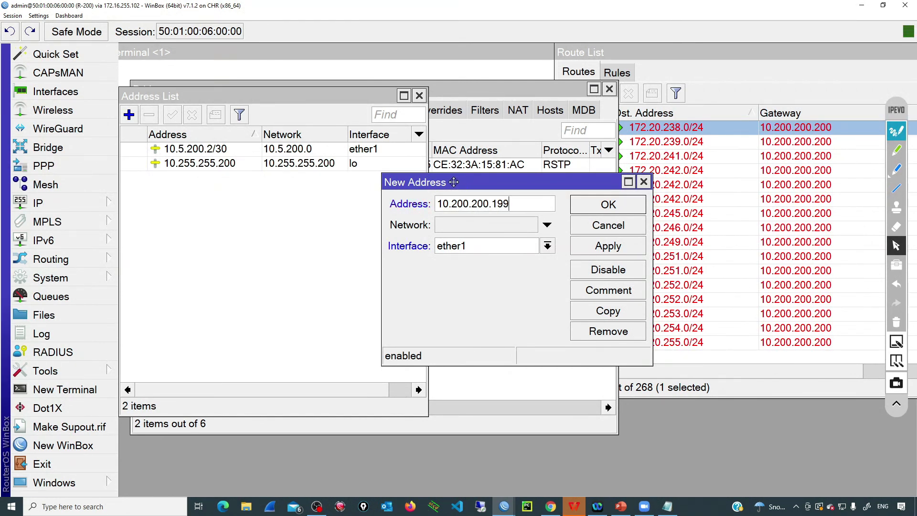
drag(463, 182, 317, 169)
click(303, 213)
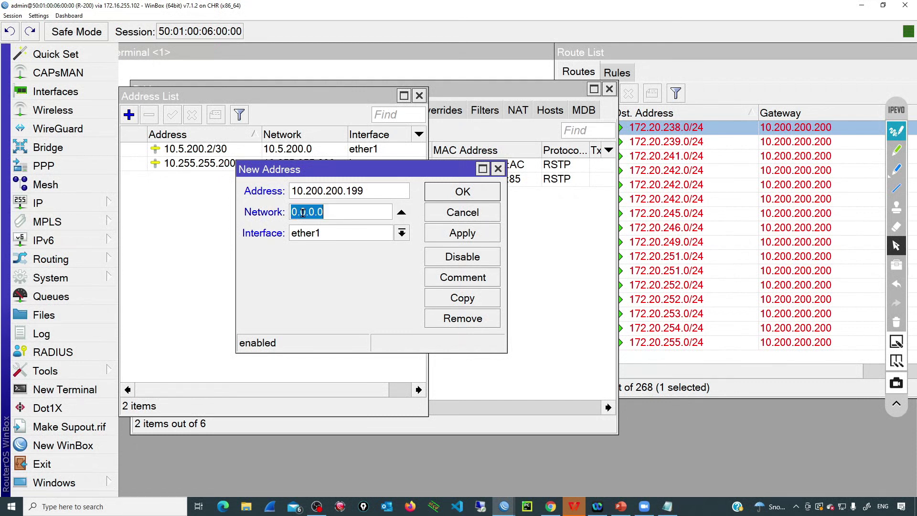
Circle the 10.200.200.200 gateway in the route list with the annotation pen and draw an arrow to the new address's Network field.
click(897, 170)
mouse_move(842, 171)
mouse_down()
mouse_move(797, 163)
mouse_move(867, 174)
mouse_move(834, 170)
mouse_up()
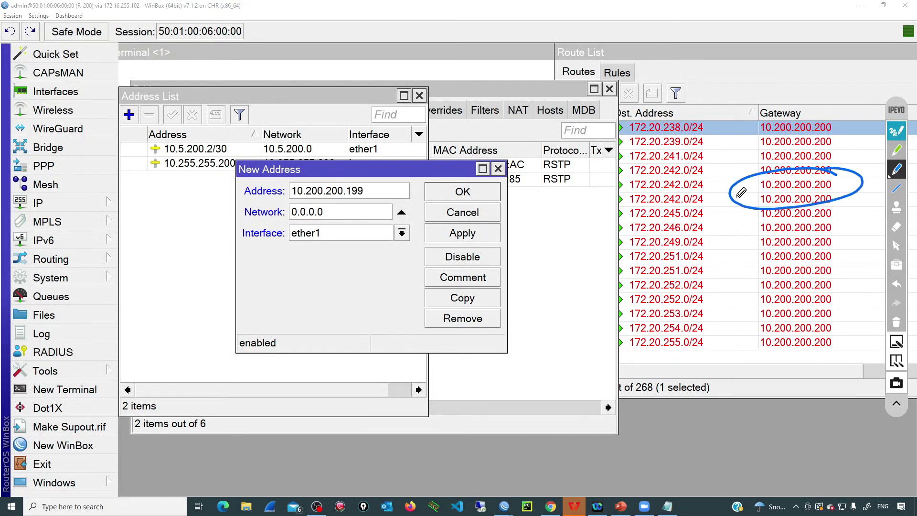
mouse_move(734, 196)
mouse_down()
mouse_move(425, 229)
mouse_move(386, 218)
mouse_up()
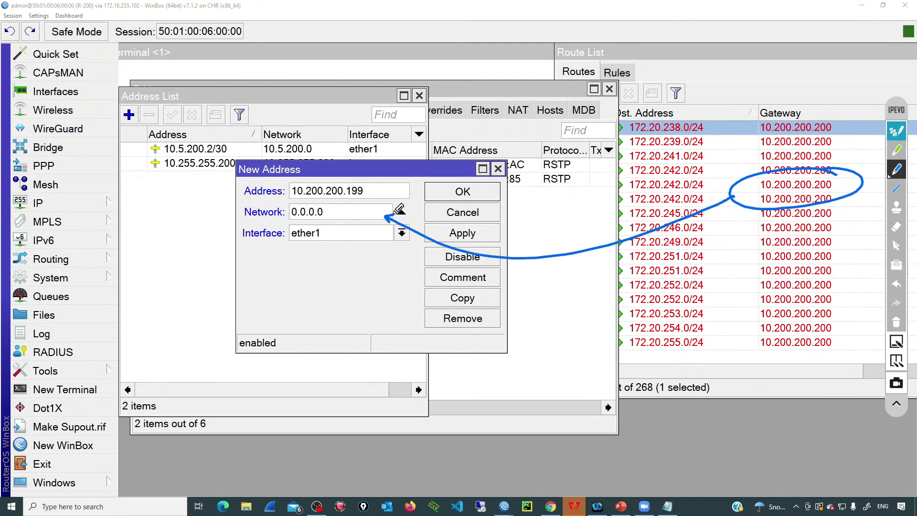
key(Escape)
Set the network to 10.200.200.200, apply the new address on ether1, and return from annotating to the normal pointer.
click(293, 213)
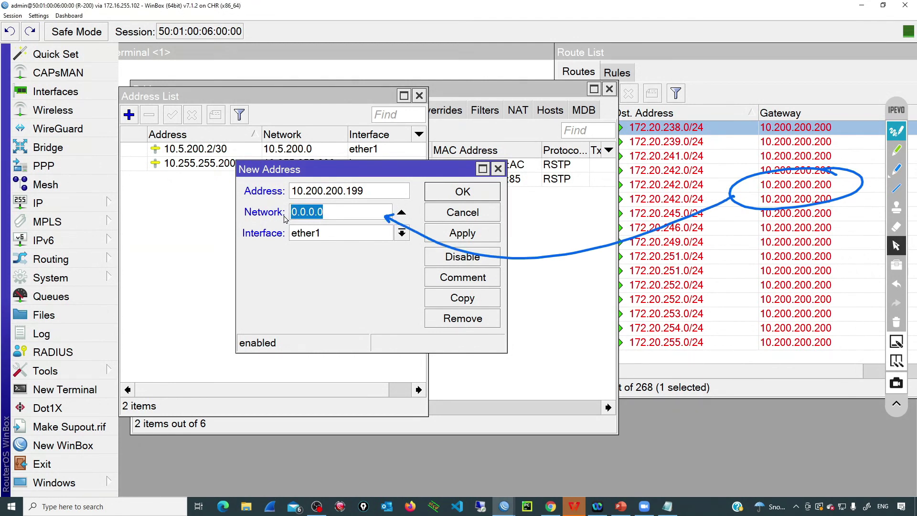
text(10.200.200.200)
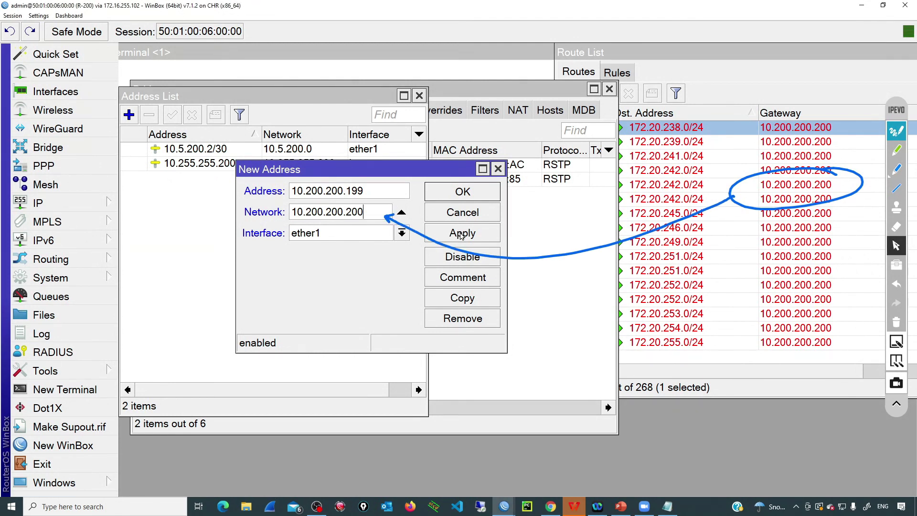
click(462, 234)
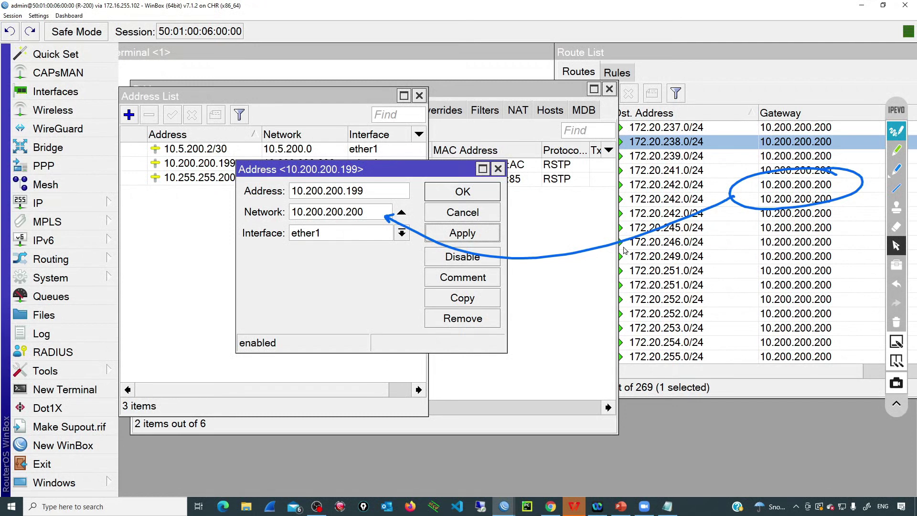
click(897, 246)
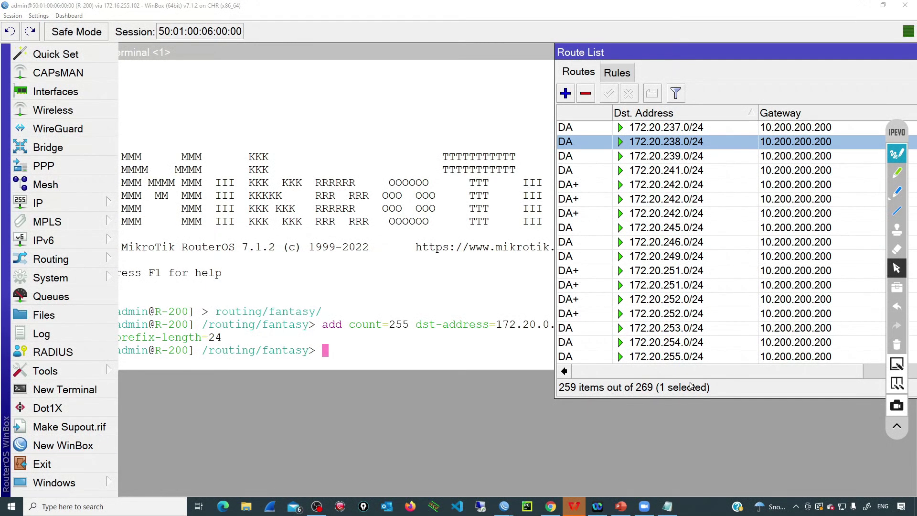
Switch to the EVE topology in the browser to examine the R-5 and R-200 routing domain, and return to R-200's WinBox session.
click(558, 507)
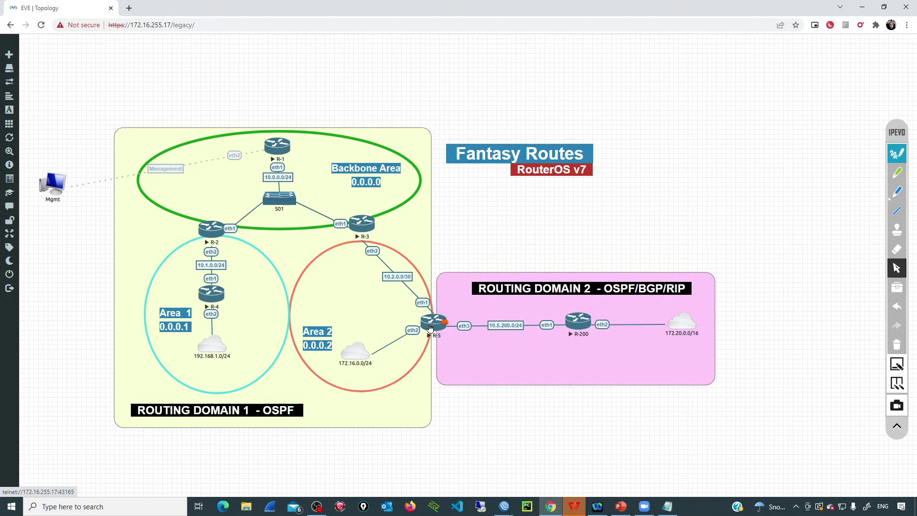
click(504, 506)
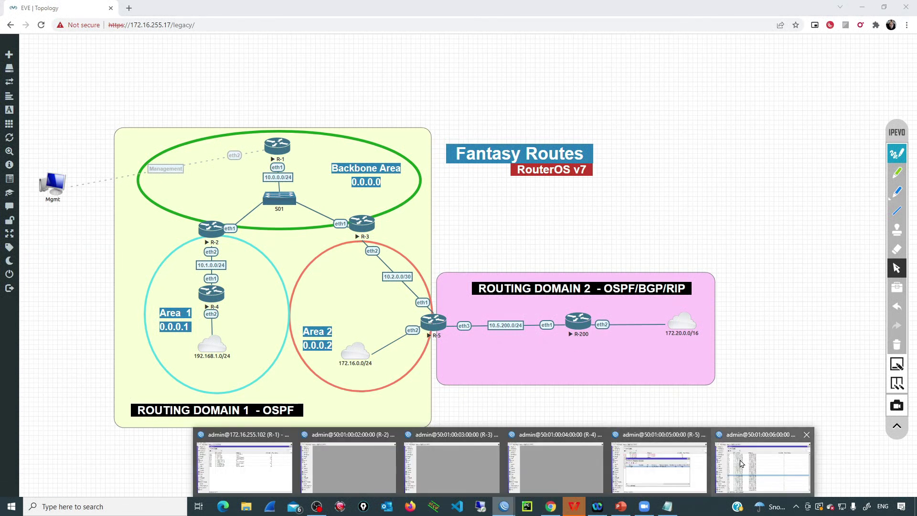
click(740, 463)
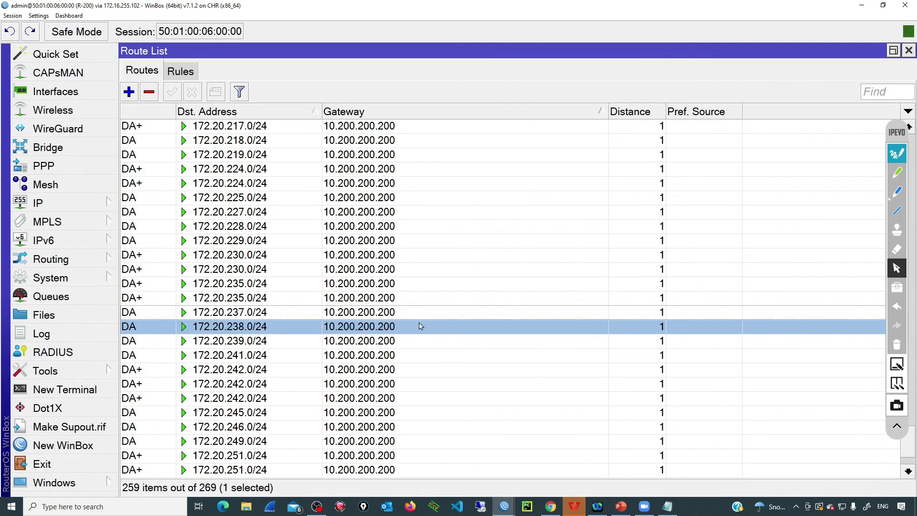
Enable fantasy under Output Redistribute for the BGP connection bgp1, check its remote address, and save the connection.
click(64, 261)
click(139, 259)
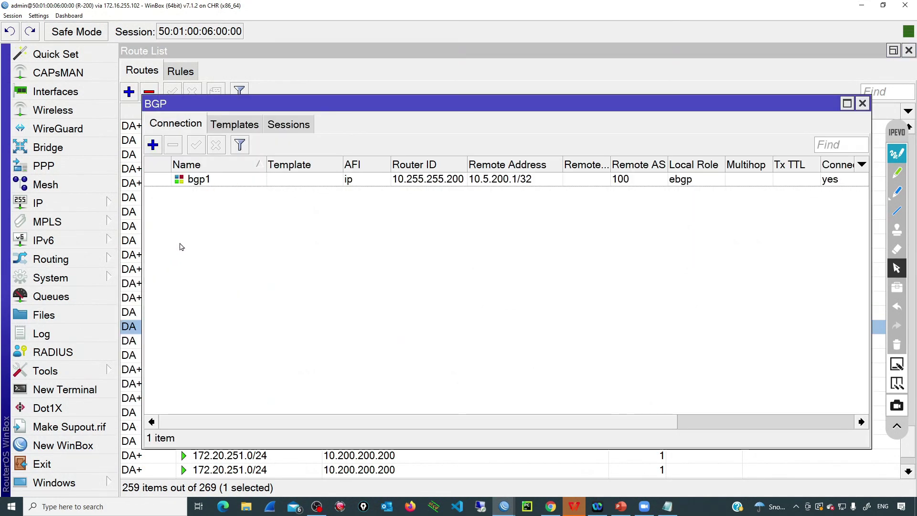
double_click(199, 184)
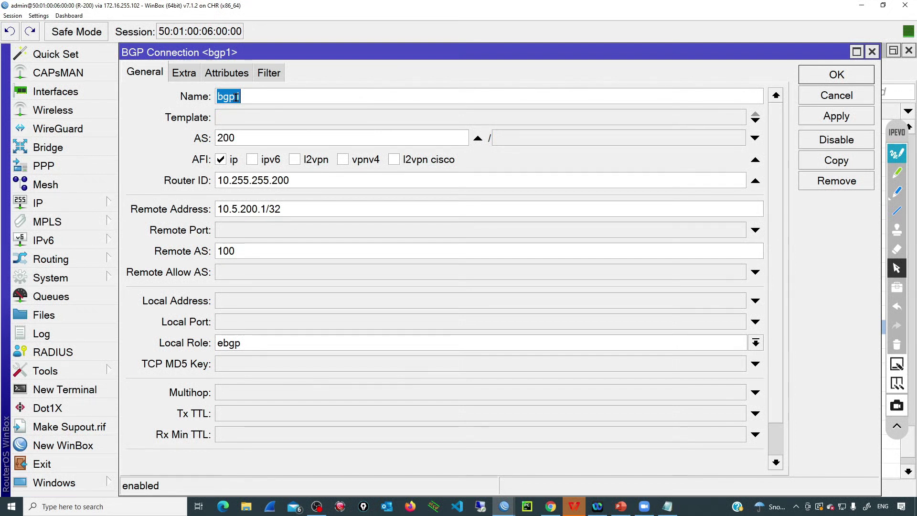
click(188, 75)
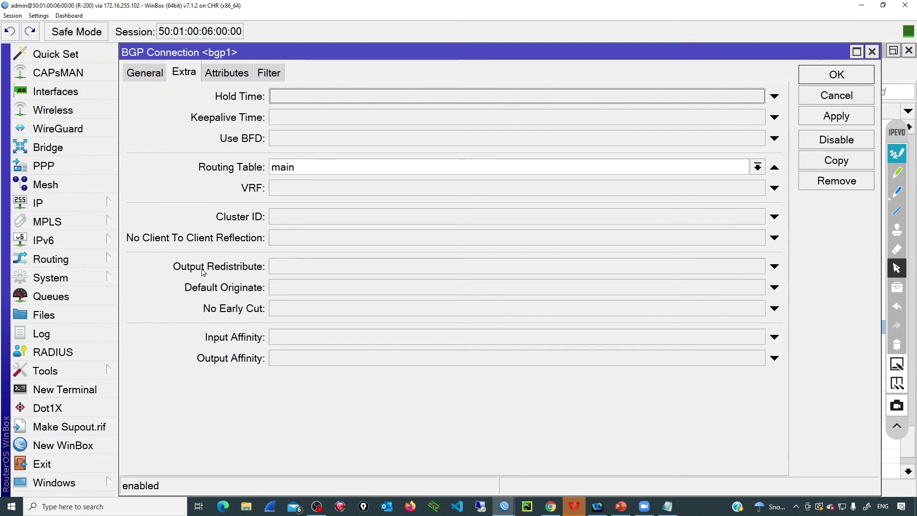
click(359, 271)
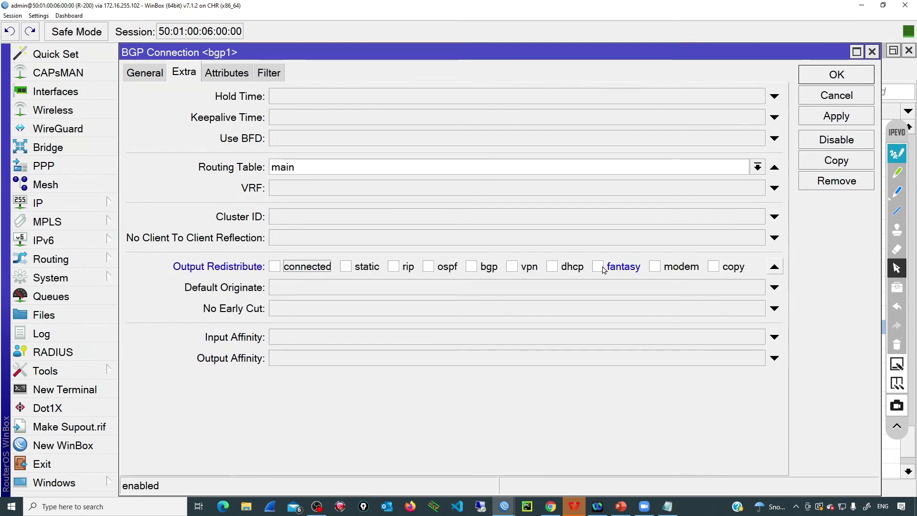
click(603, 269)
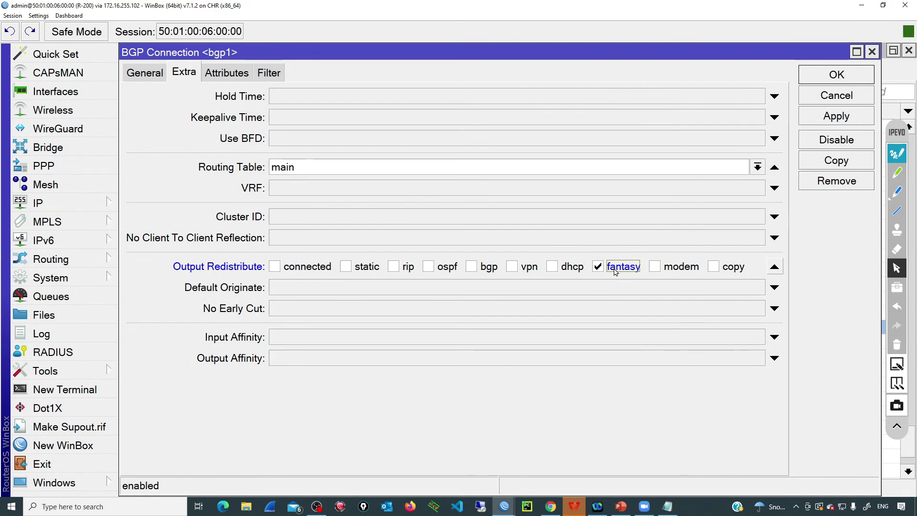
click(155, 75)
double_click(299, 215)
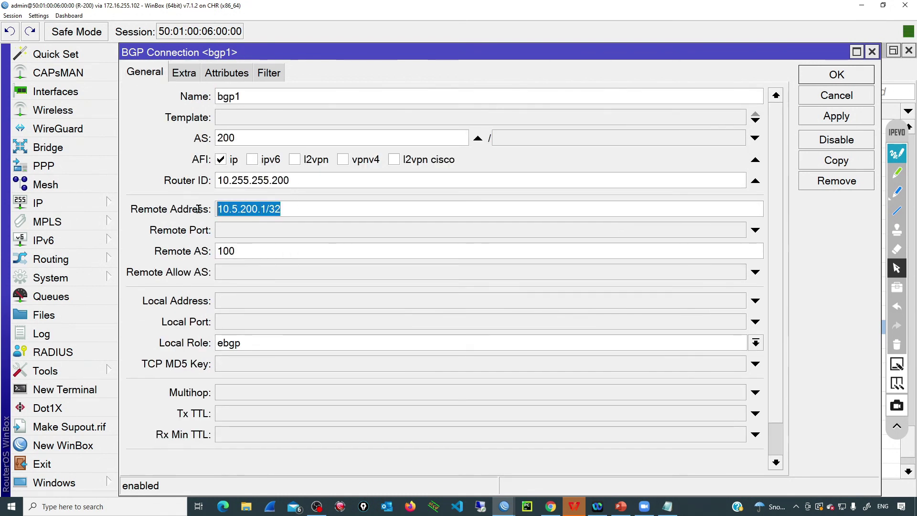
click(825, 78)
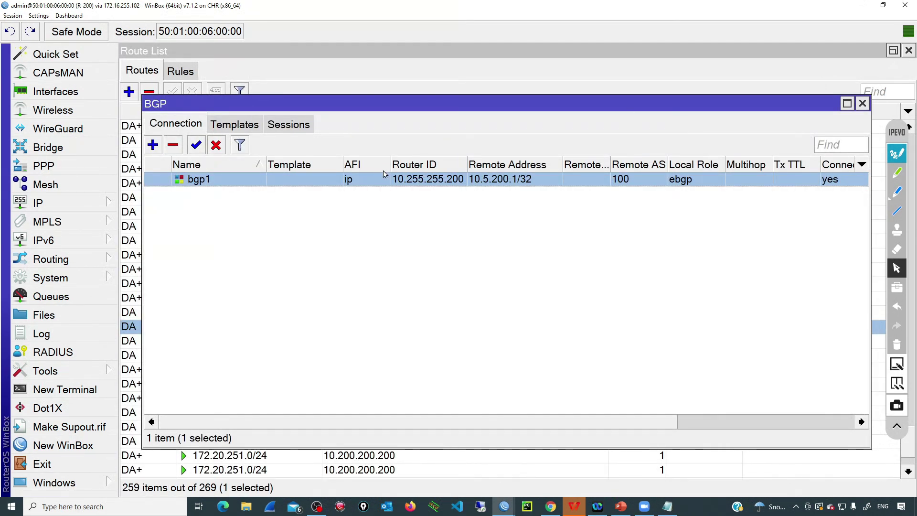
Disable and re-enable the bgp1 connection, and check the details of its BGP session.
click(216, 145)
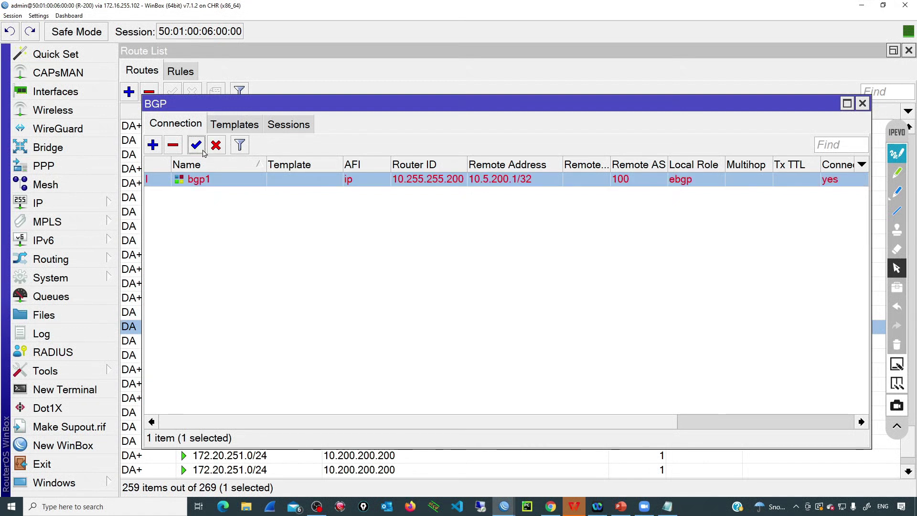
click(196, 145)
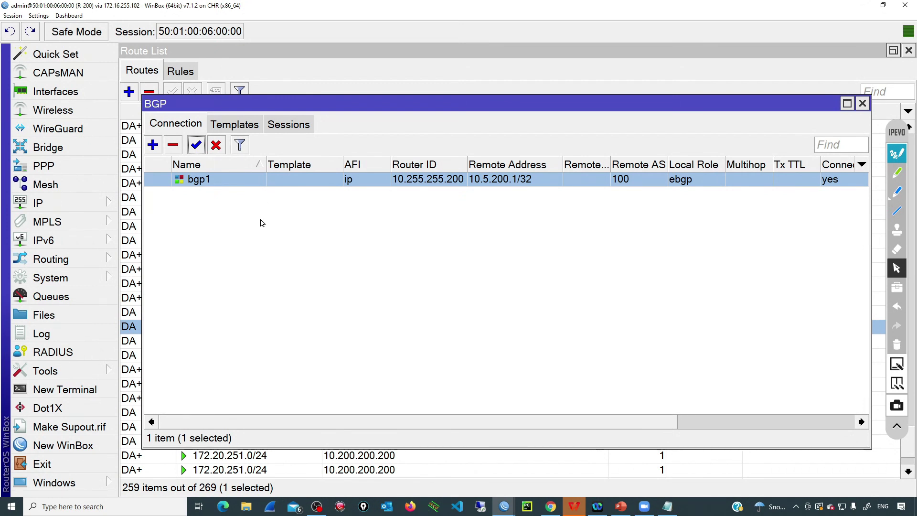
click(300, 125)
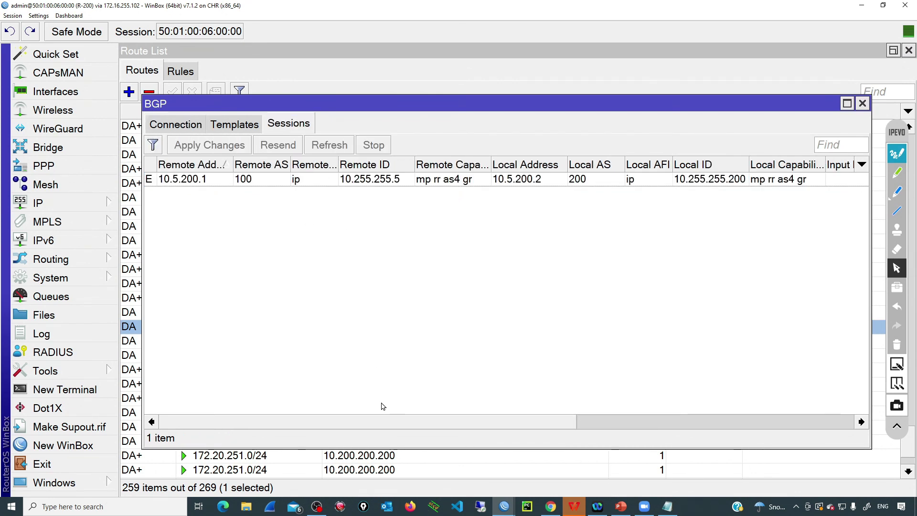
drag(424, 428, 700, 429)
Switch to the EVE topology in the browser and examine the link from R-200 to R-5.
click(551, 507)
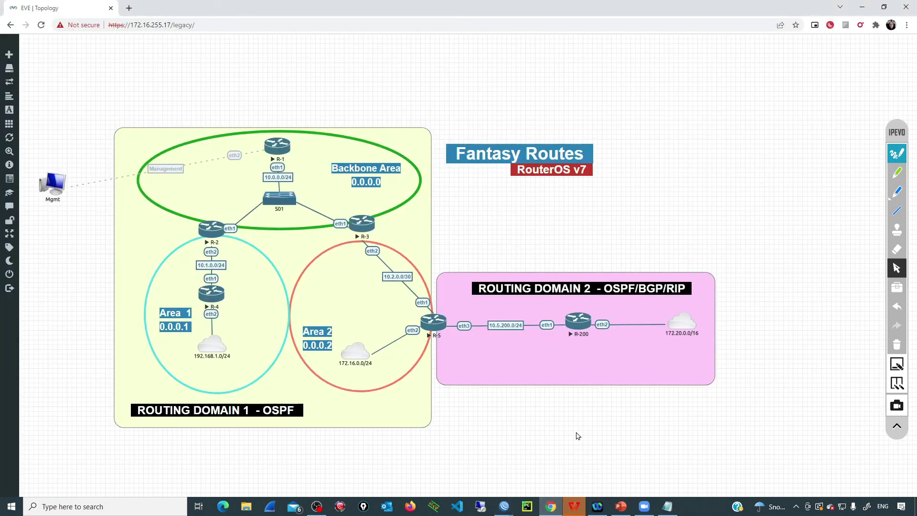
click(586, 327)
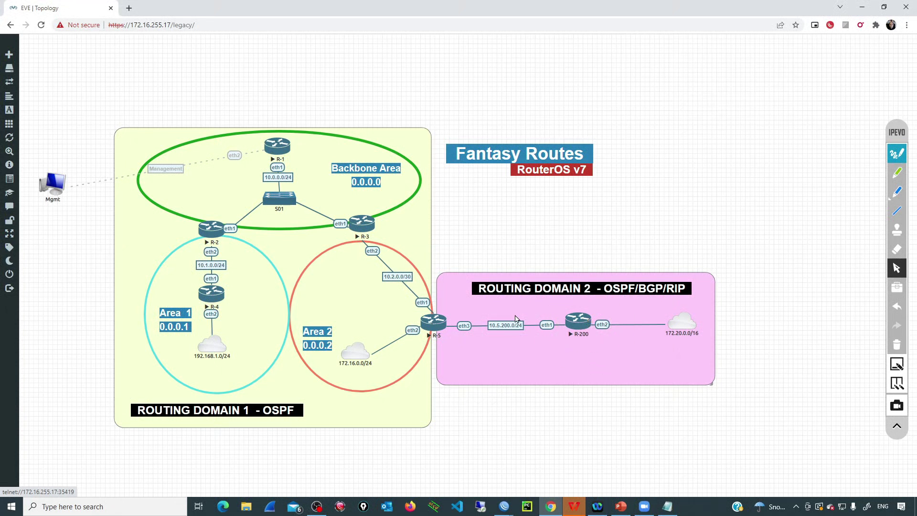
click(434, 323)
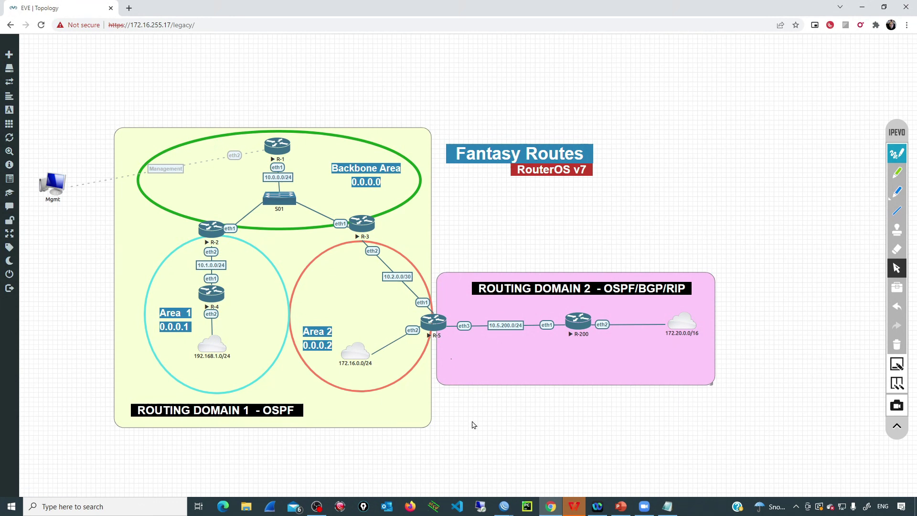
Switch to R-5's WinBox session and open its IP route list to examine the routes received from R-200.
click(507, 508)
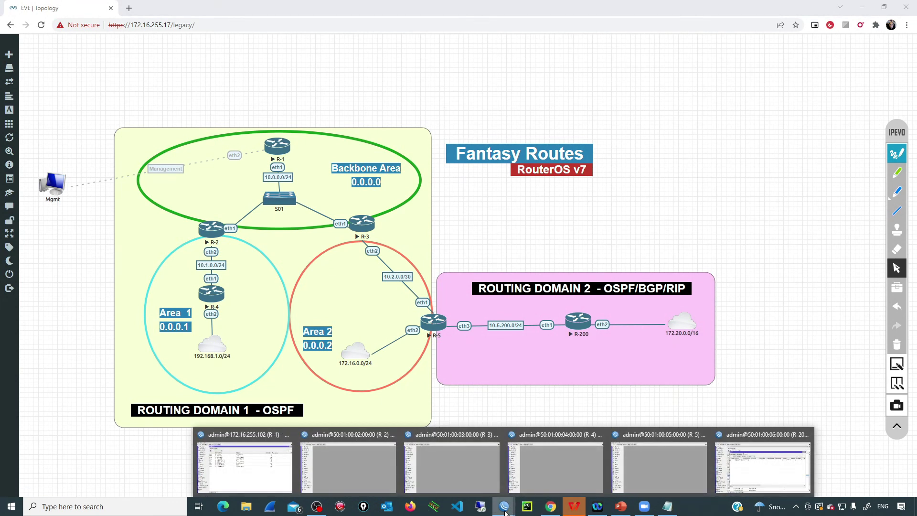
click(636, 471)
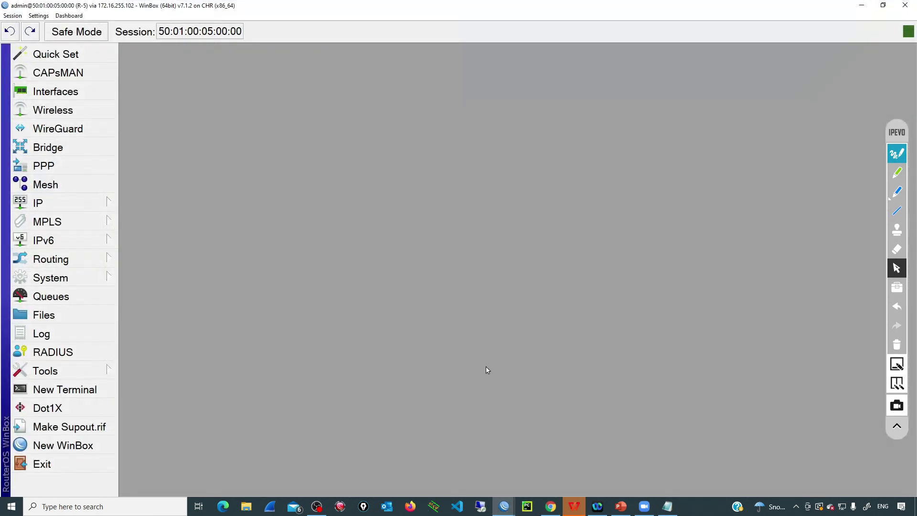
click(92, 203)
click(143, 282)
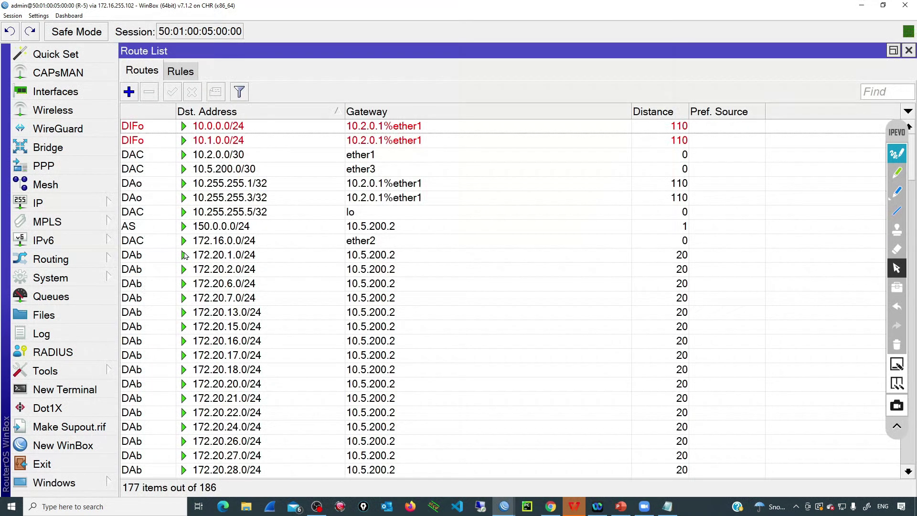
Read through the 172.20.x.0/24 BGP routes in R-5's route list, and find R-5 in the EVE topology in the browser.
scroll(193, 241, down, 3)
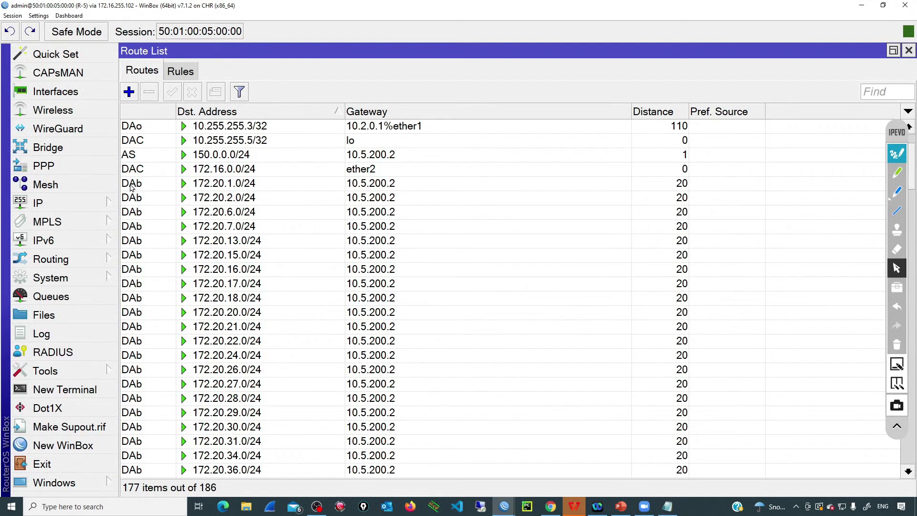
click(201, 190)
scroll(216, 281, down, 11)
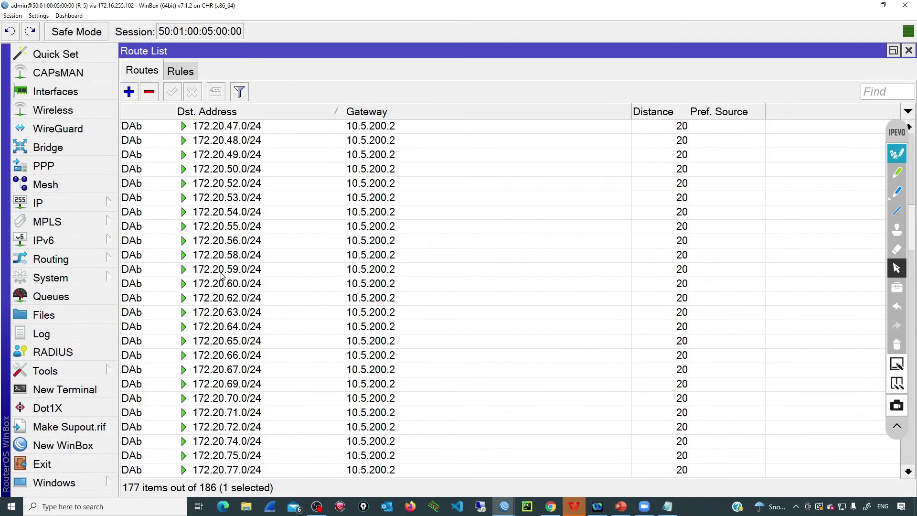
scroll(221, 276, down, 5)
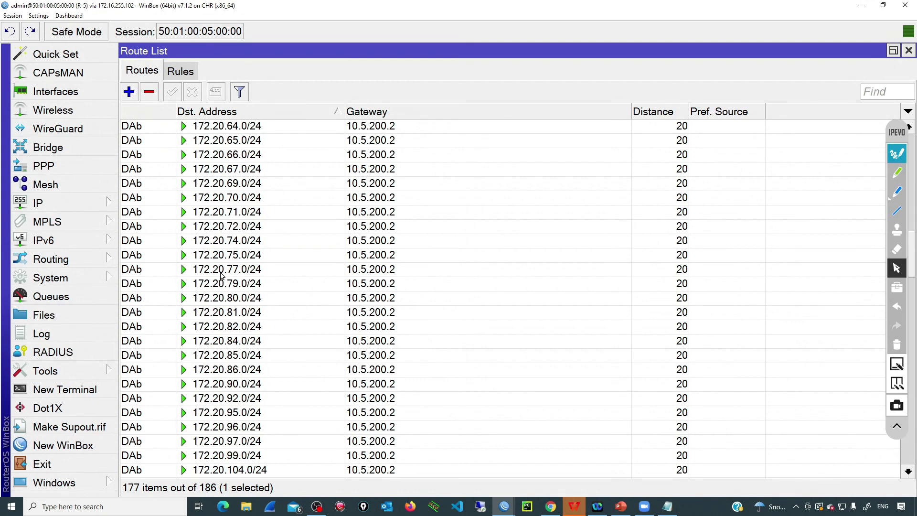
scroll(221, 277, down, 3)
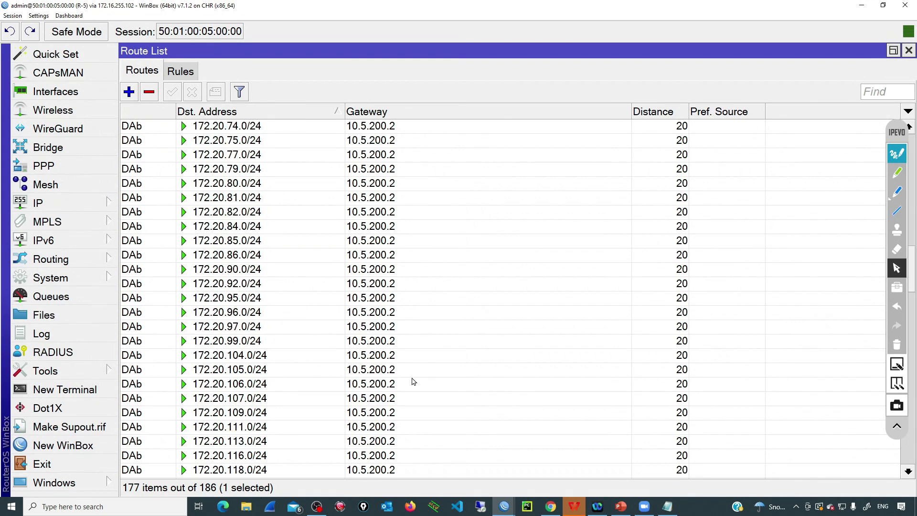
click(551, 506)
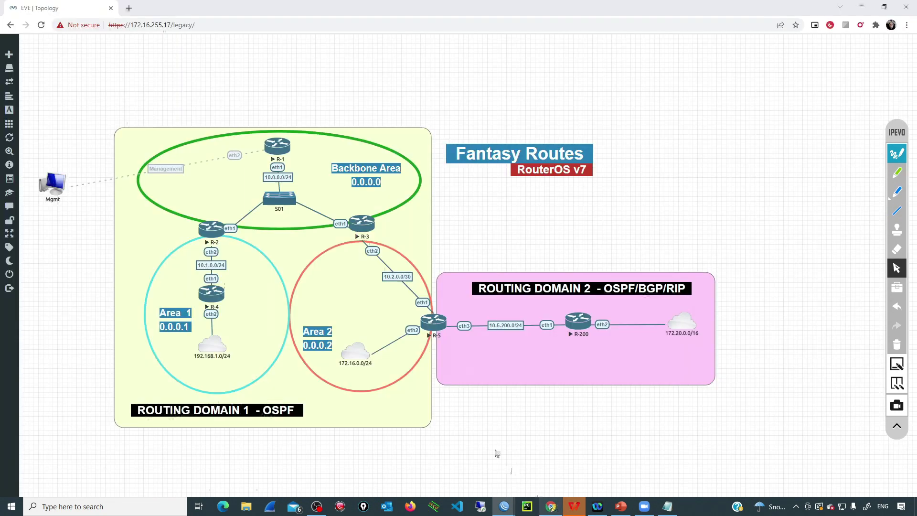
click(434, 326)
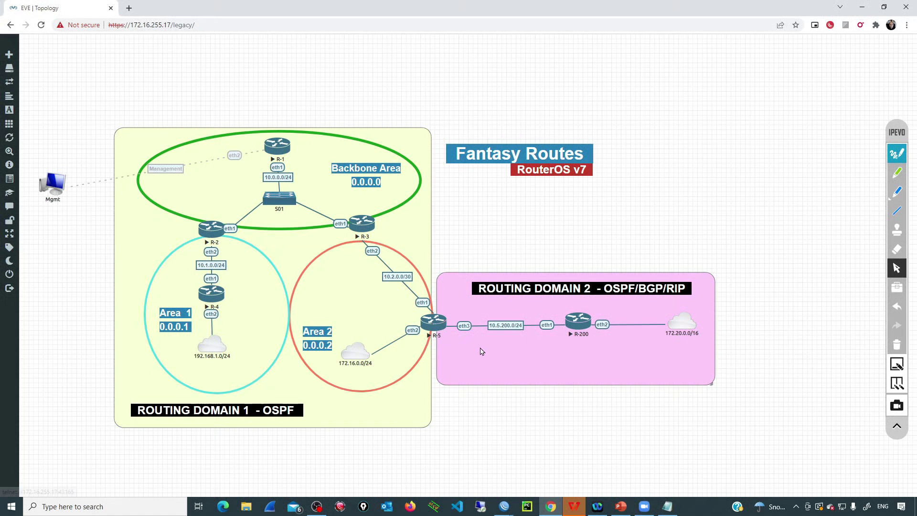
Return to R-5's WinBox session and open the OSPF instance ospf-instance-1 to check its Redistribute options.
mouse_move(504, 507)
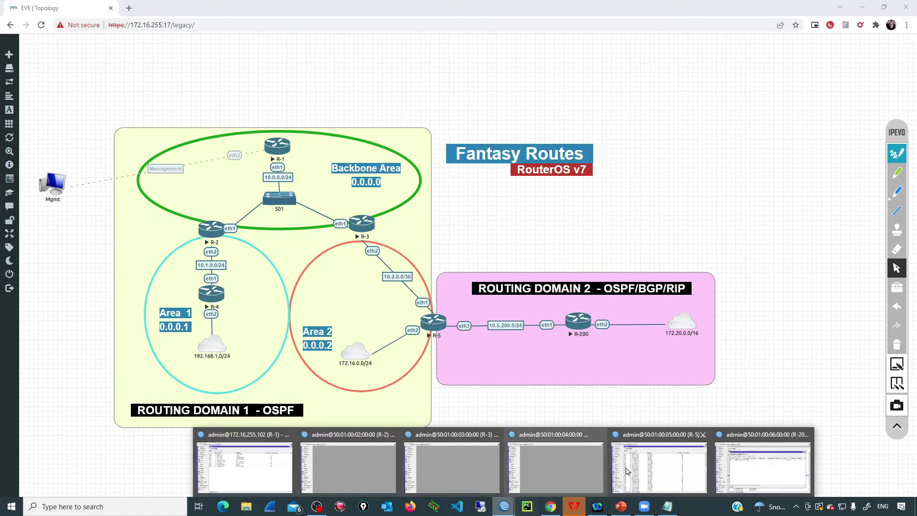
click(637, 463)
click(51, 259)
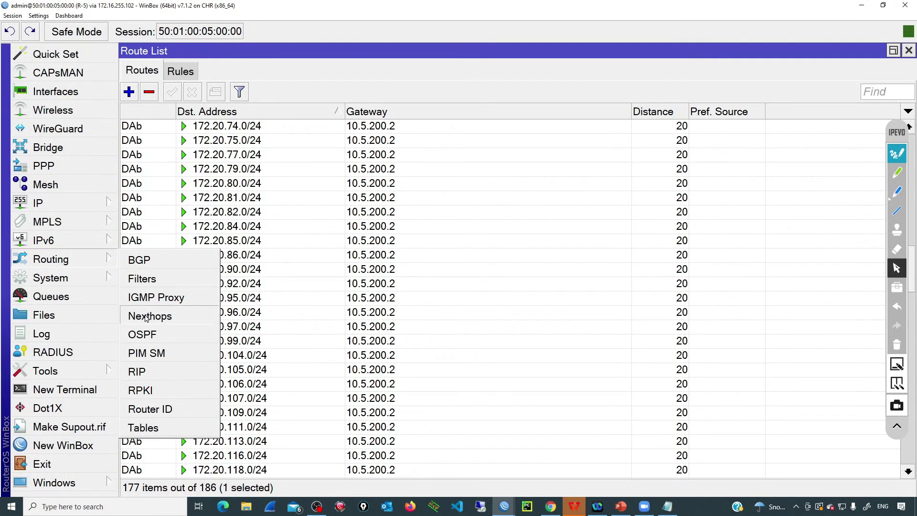
click(143, 334)
click(148, 73)
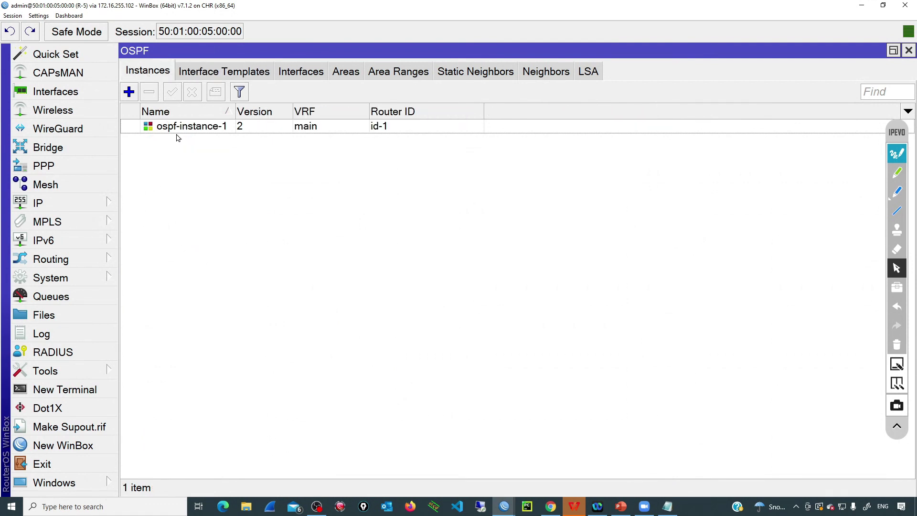
double_click(186, 128)
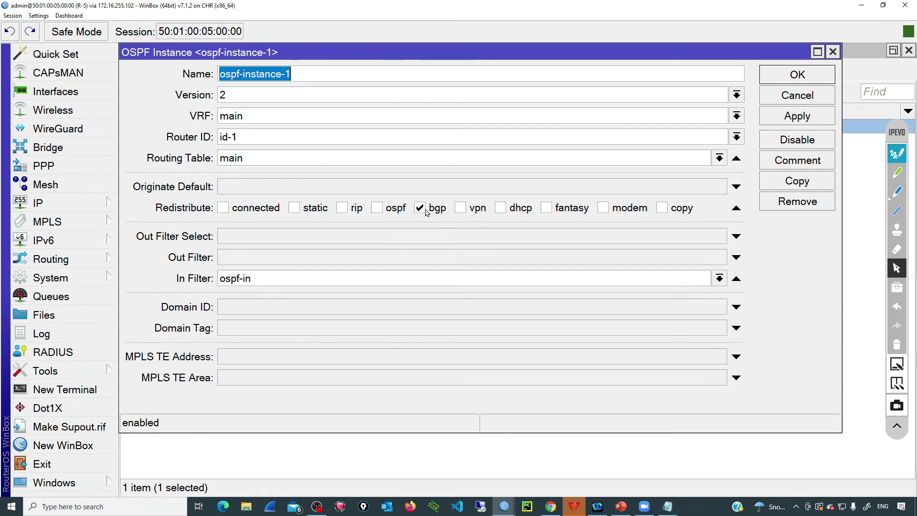
Consult the EVE topology, switch to R-4's WinBox session and examine the 172.20.x.0/24 routes in its IP route list.
key(alt+Tab)
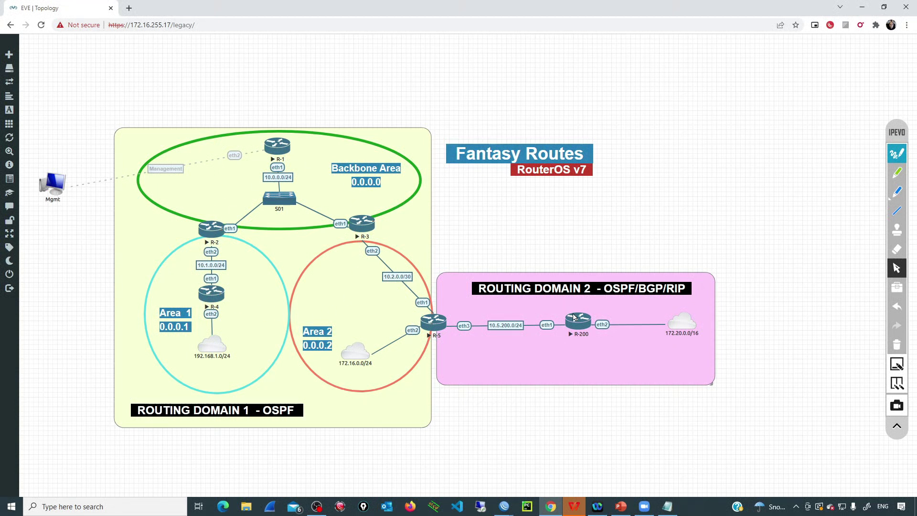
click(602, 325)
mouse_move(504, 506)
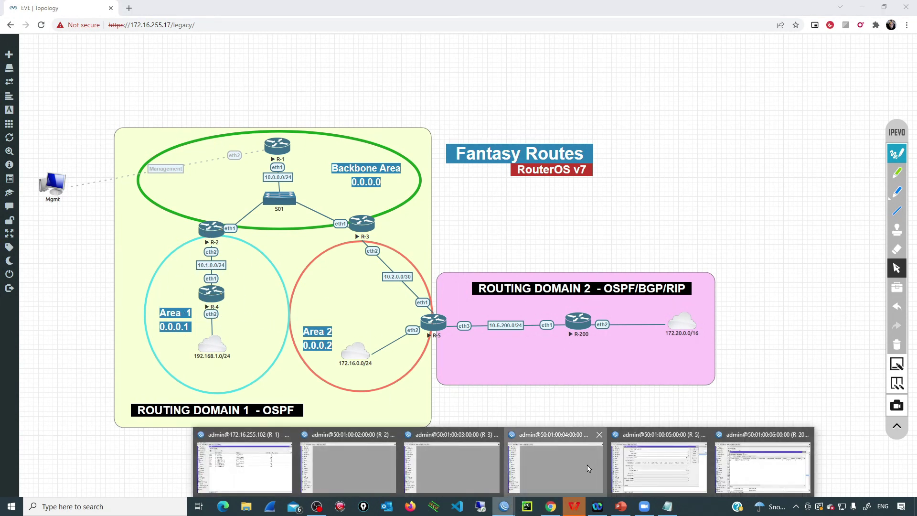
click(579, 465)
click(109, 206)
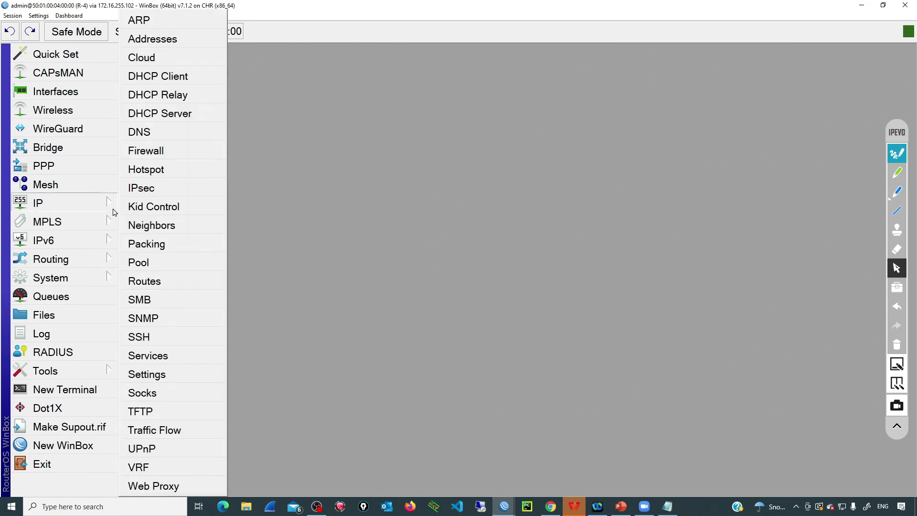
click(210, 281)
scroll(191, 257, down, 5)
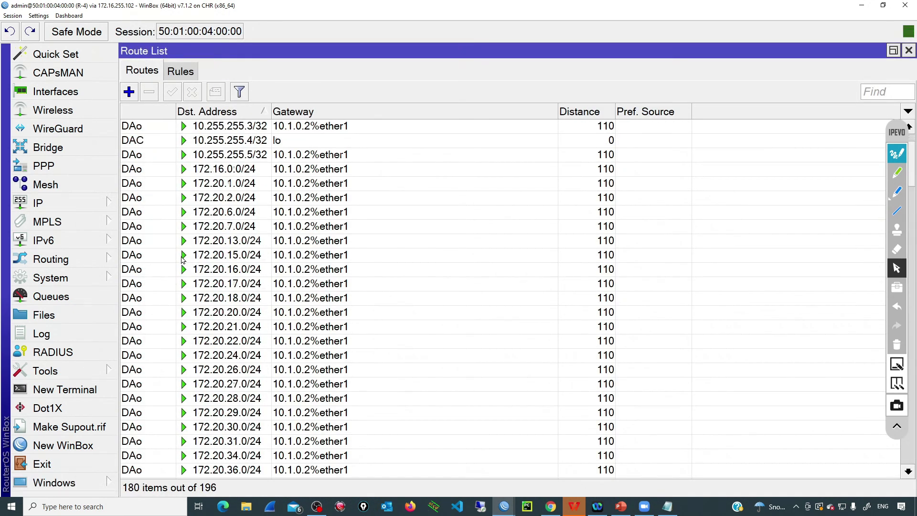
click(209, 258)
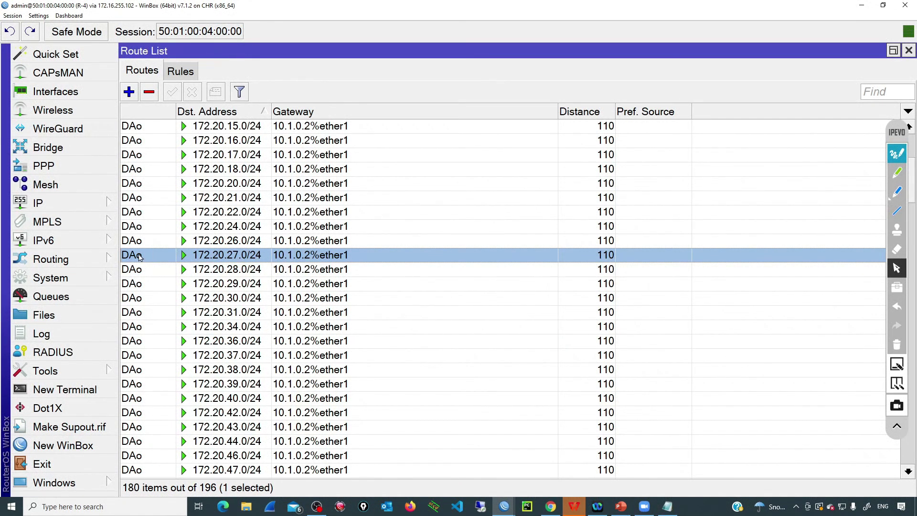
mouse_move(140, 259)
Open R-4's OSPF LSA list and examine the type and originator of the LSAs for the 172.20 networks.
click(102, 203)
click(103, 260)
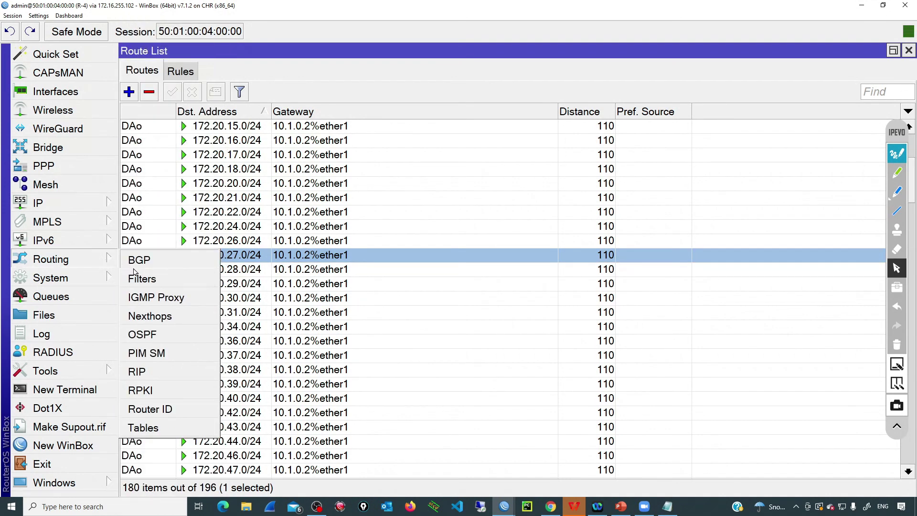
click(160, 335)
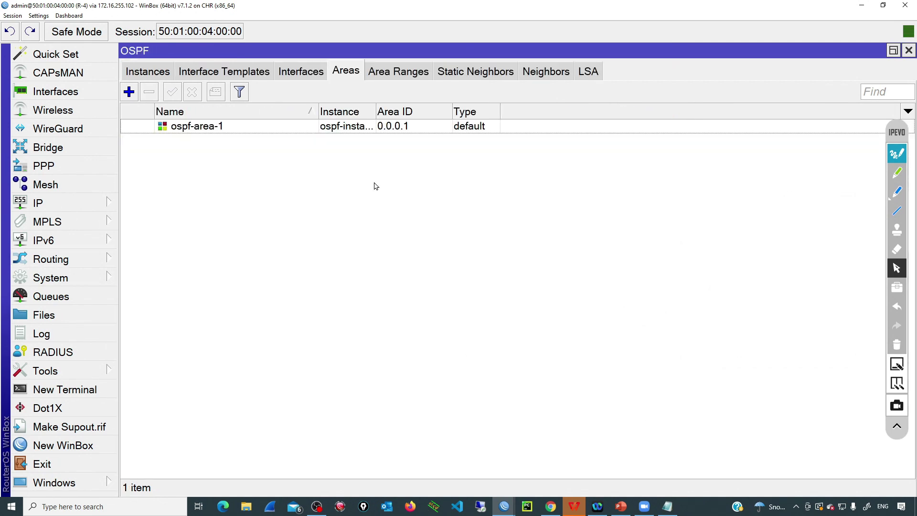
click(587, 80)
scroll(464, 268, down, 2)
click(463, 269)
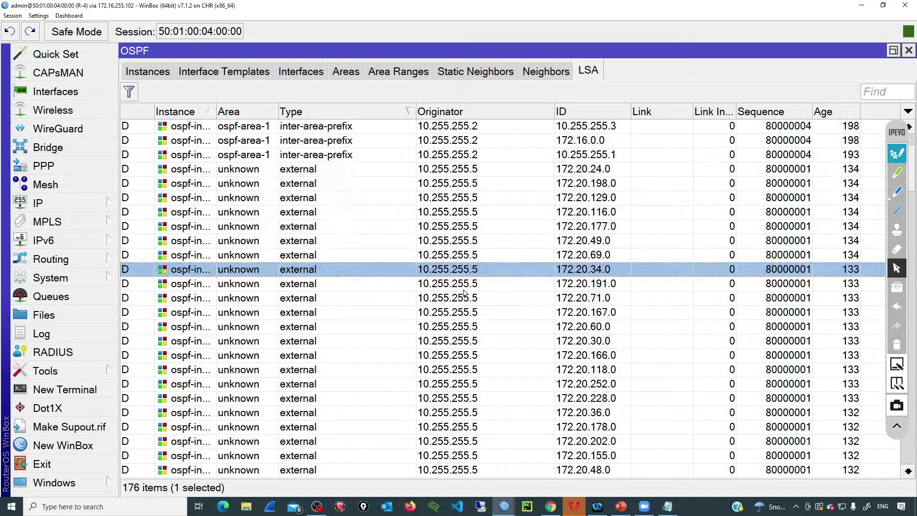
scroll(464, 291, down, 1)
click(463, 287)
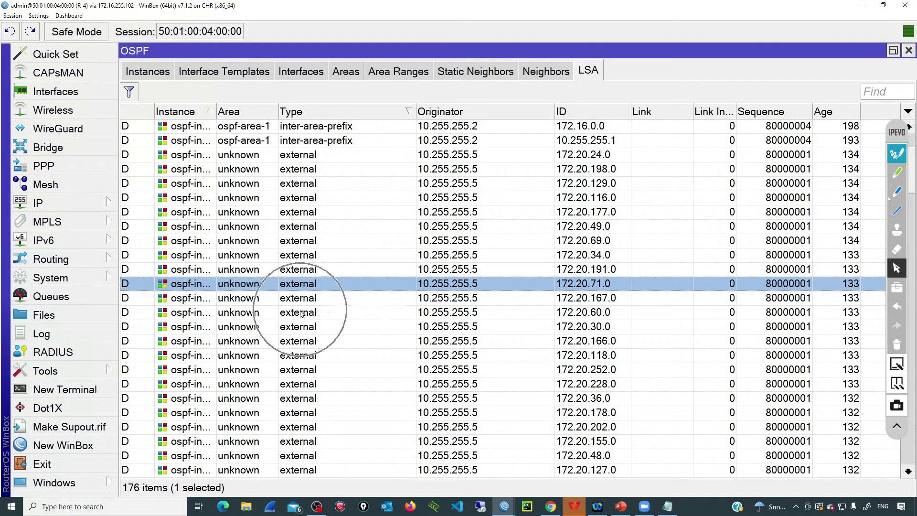
Minimize R-4's WinBox session, review the fantasy command slide in PowerPoint, and return to the EVE topology.
click(862, 5)
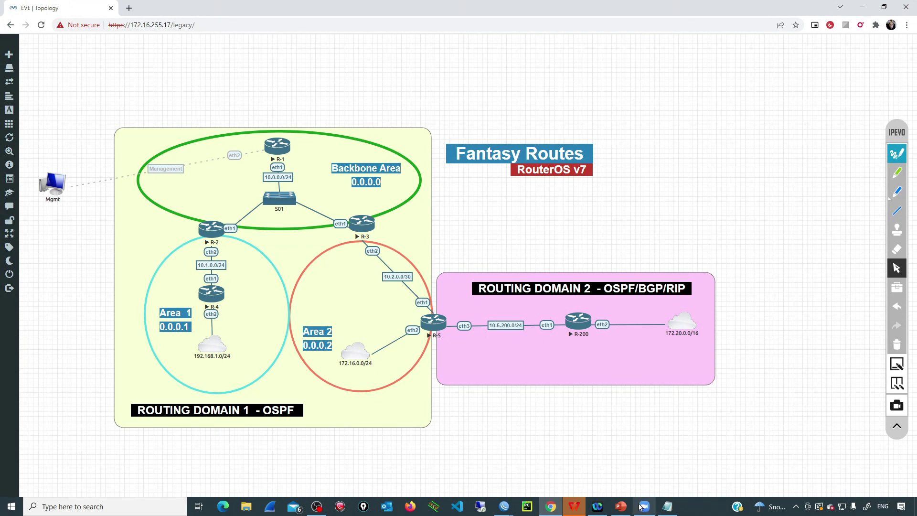
click(621, 506)
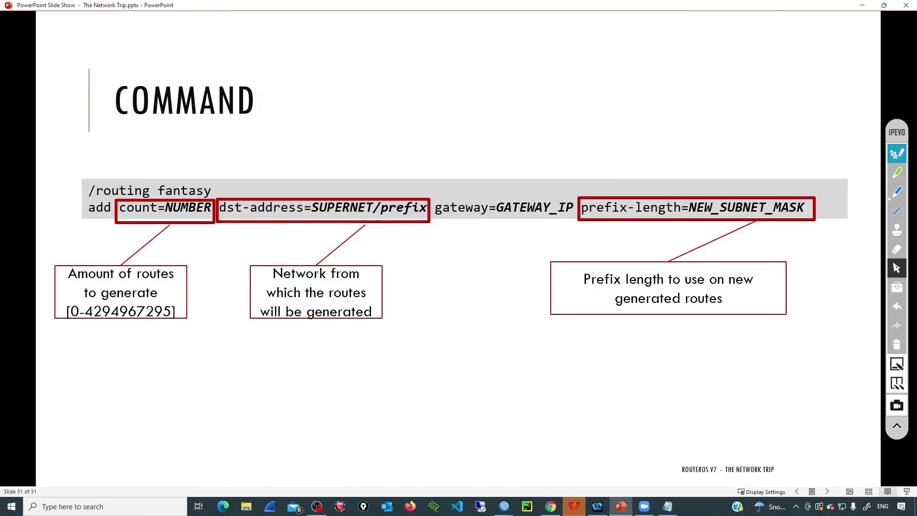
click(551, 507)
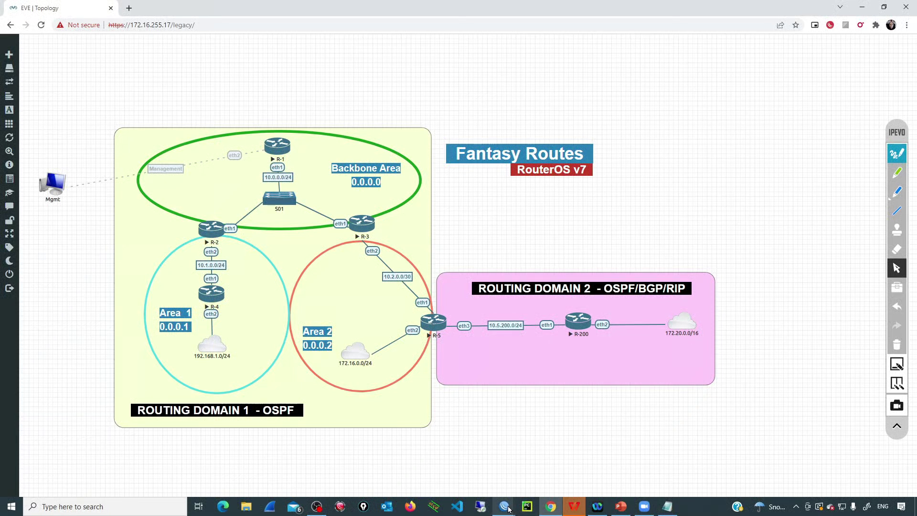
Switch to R-200's WinBox session, open a new terminal and enter the routing/fantasy/ context.
mouse_move(504, 507)
click(757, 455)
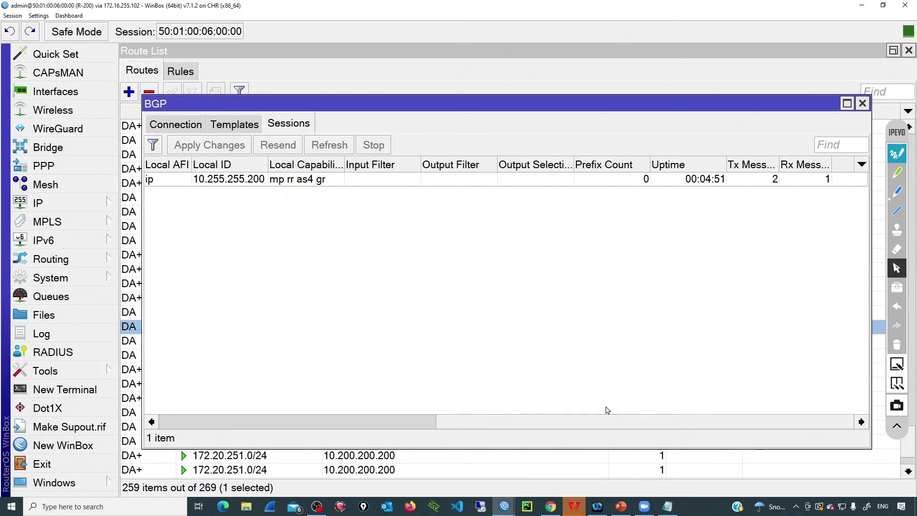
click(115, 393)
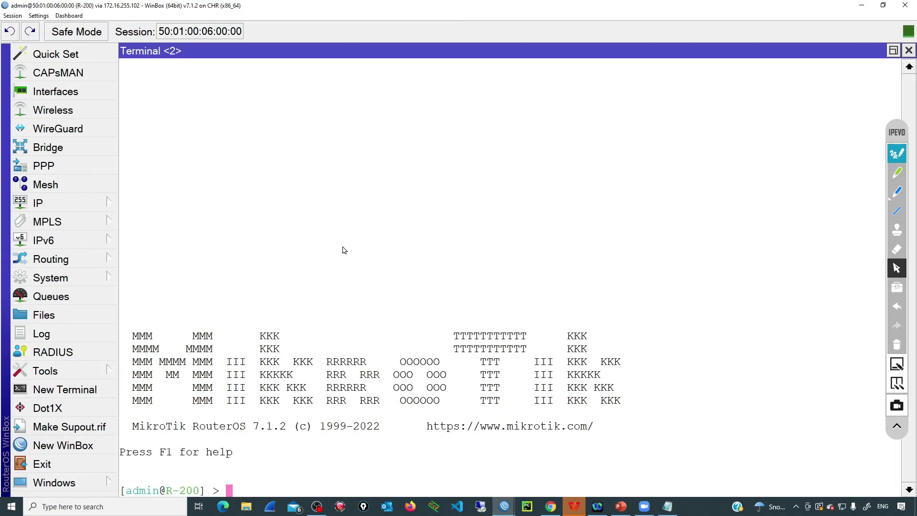
text(routing/)
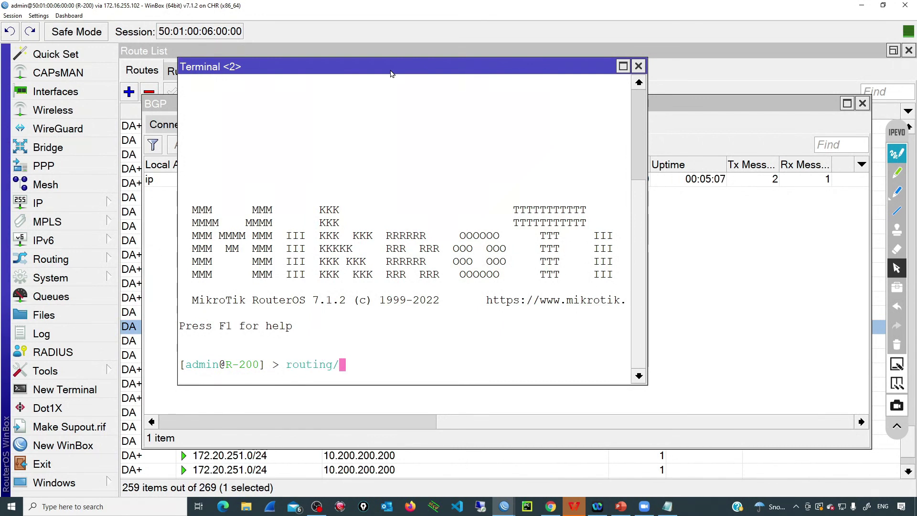
text(fantasy/)
key(Return)
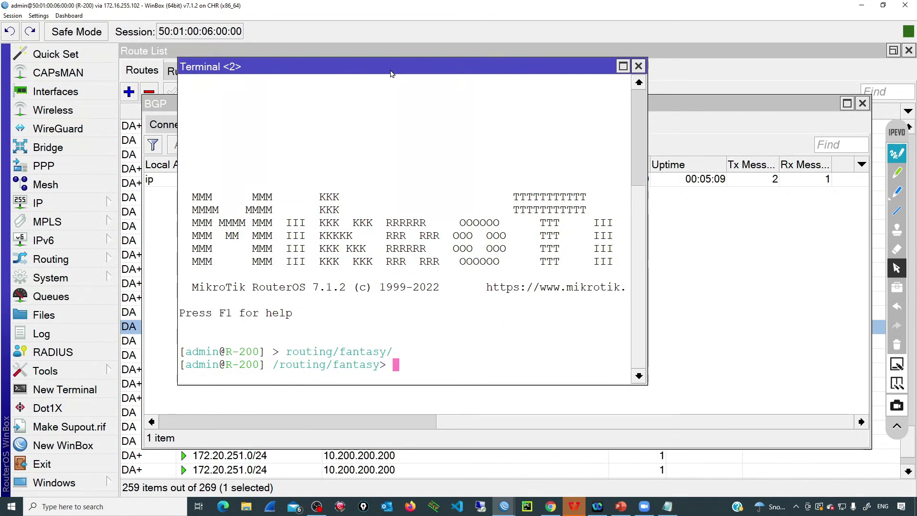
Print the configured fantasy entries in the terminal and examine the parameters of entry 0.
text(pr)
key(Return)
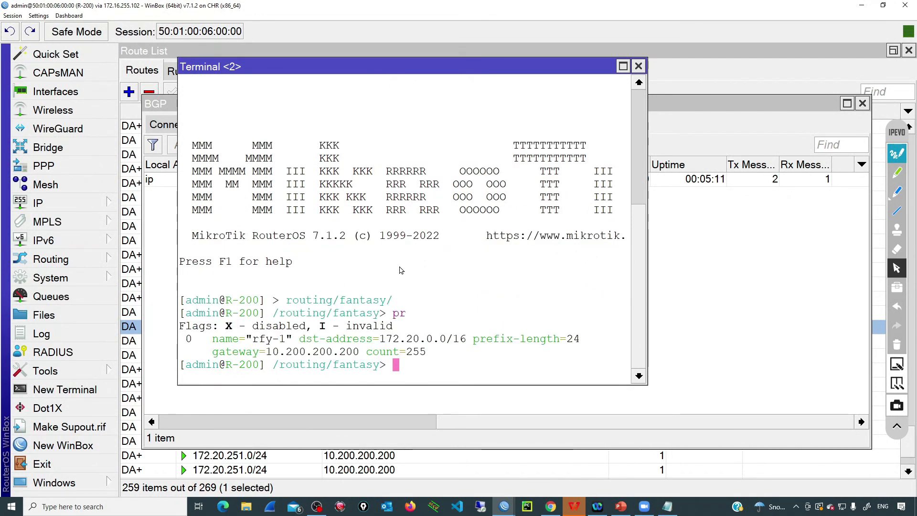
drag(424, 354, 187, 340)
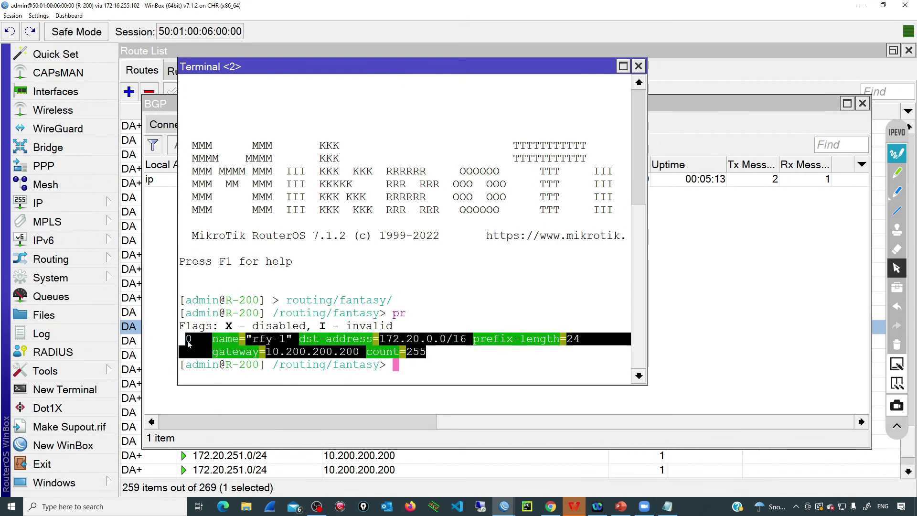
click(443, 343)
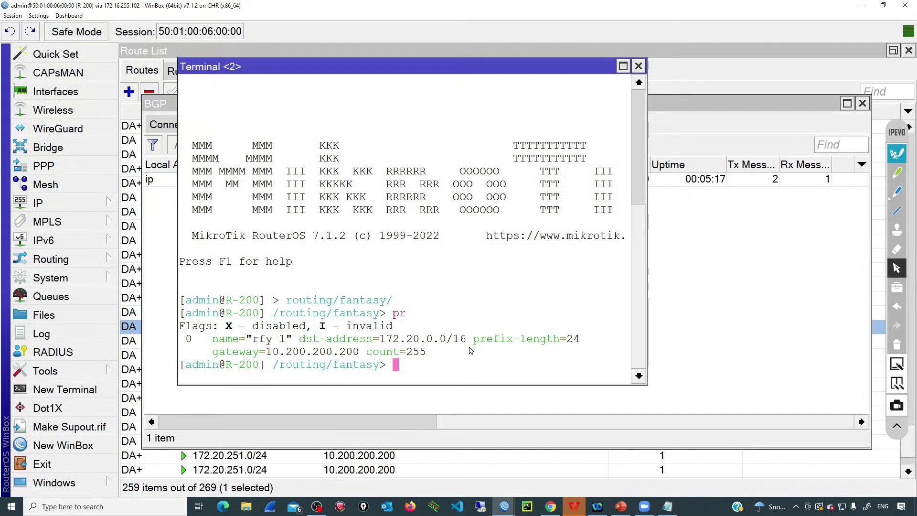
List the parameters available to the set command for fantasy routes, and clear the command line without changing anything.
text(set)
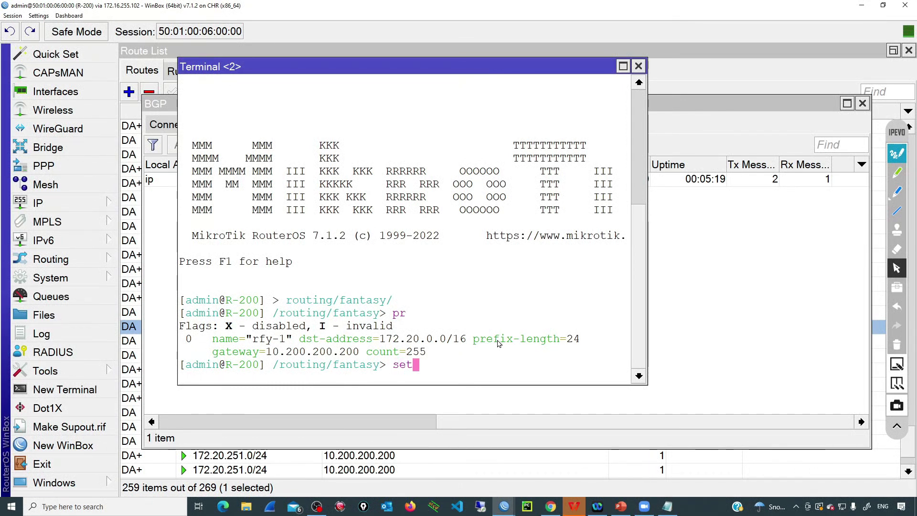
key(Tab)
key(Tab)
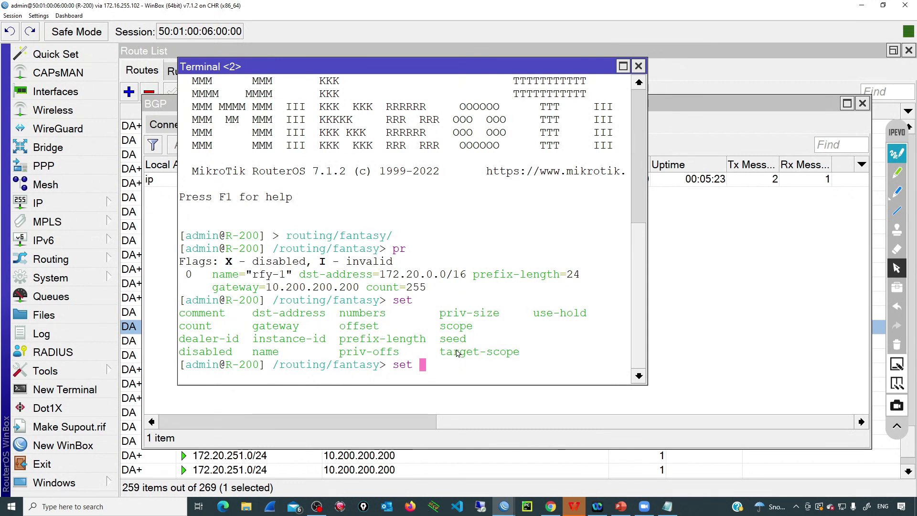
key(BackSpace)
key(BackSpace)
key(BackSpace)
key(BackSpace)
key(Return)
key(Return)
key(Return)
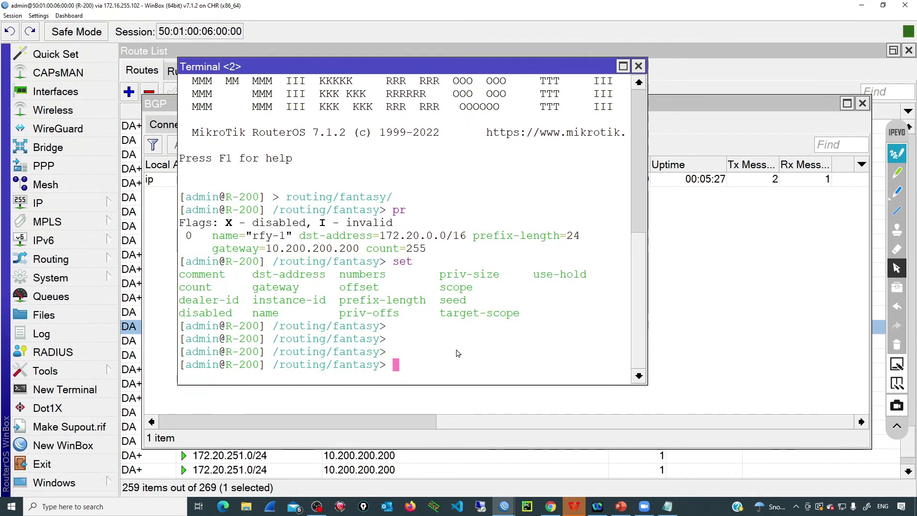
Remove fantasy entry 0 with the command remove 0.
text(remove)
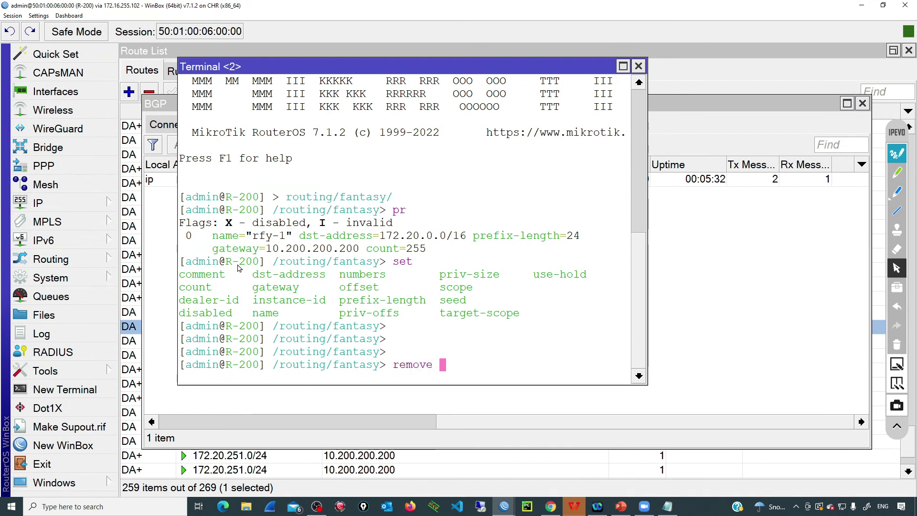
double_click(188, 236)
text(0)
key(Return)
Open R-200's IP route list to check which routes remain, and close the list.
click(43, 203)
click(144, 281)
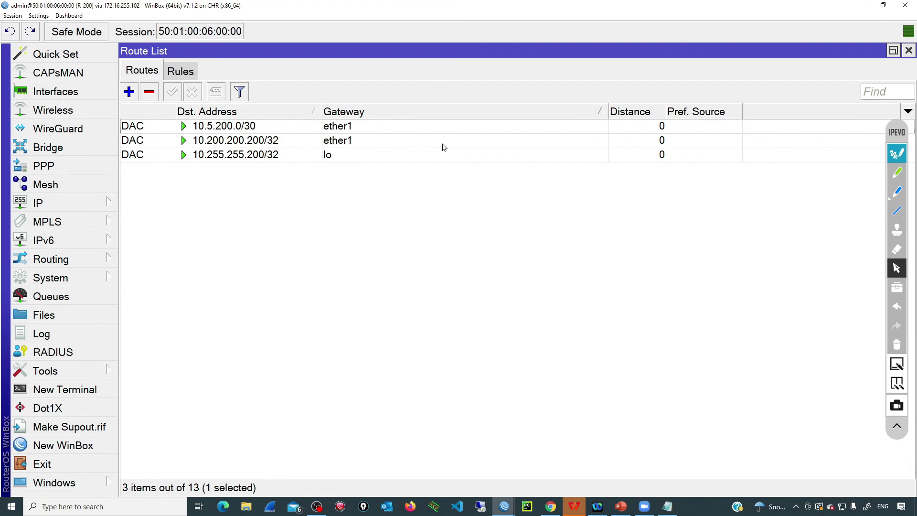
click(909, 50)
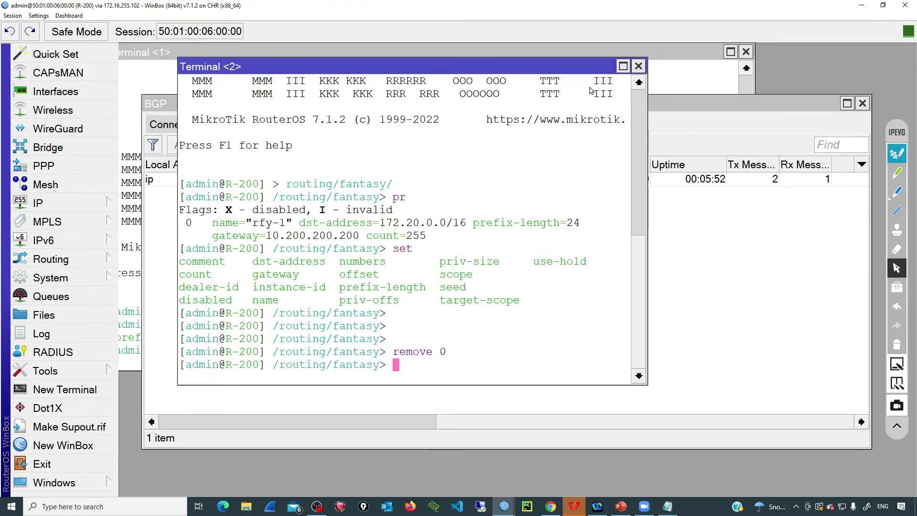
Switch to the EVE topology in the browser, circle router R-4 with the pen, and remove the drawn mark.
key(alt+Tab)
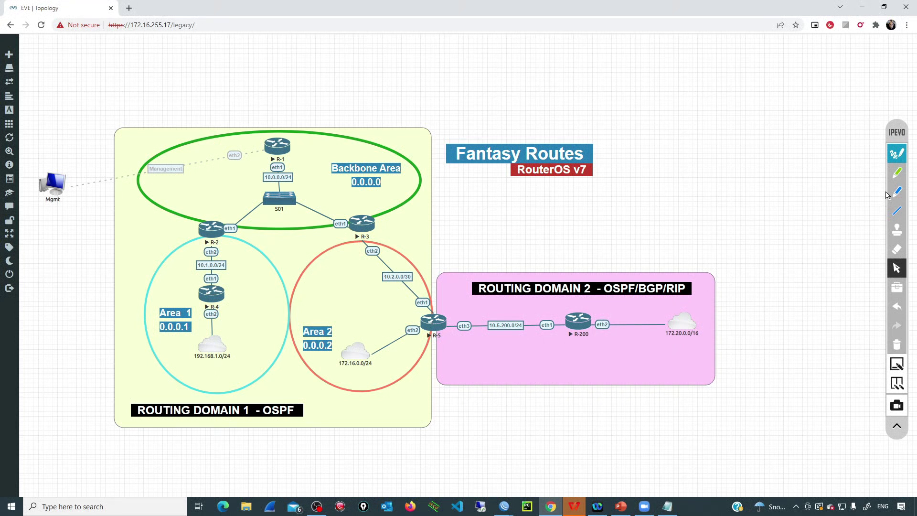
click(889, 194)
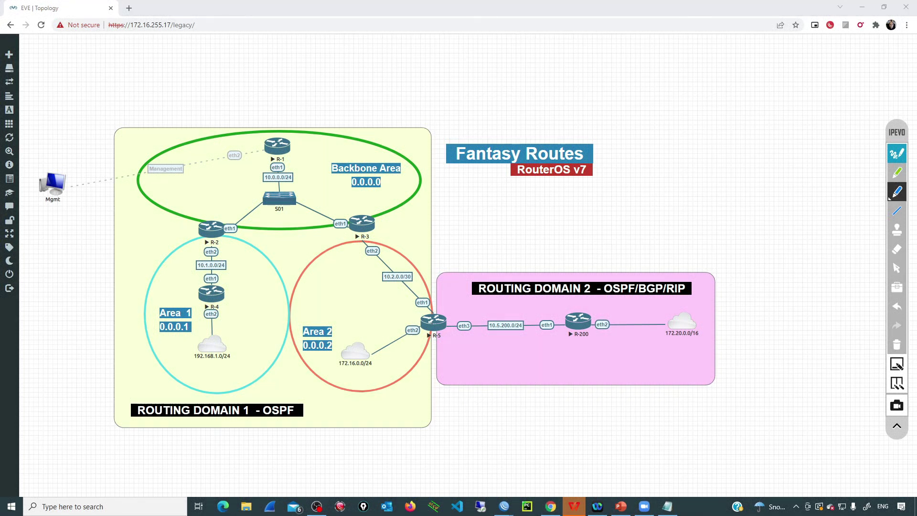
mouse_move(212, 274)
mouse_down()
mouse_move(199, 276)
mouse_move(248, 311)
mouse_move(204, 283)
mouse_up()
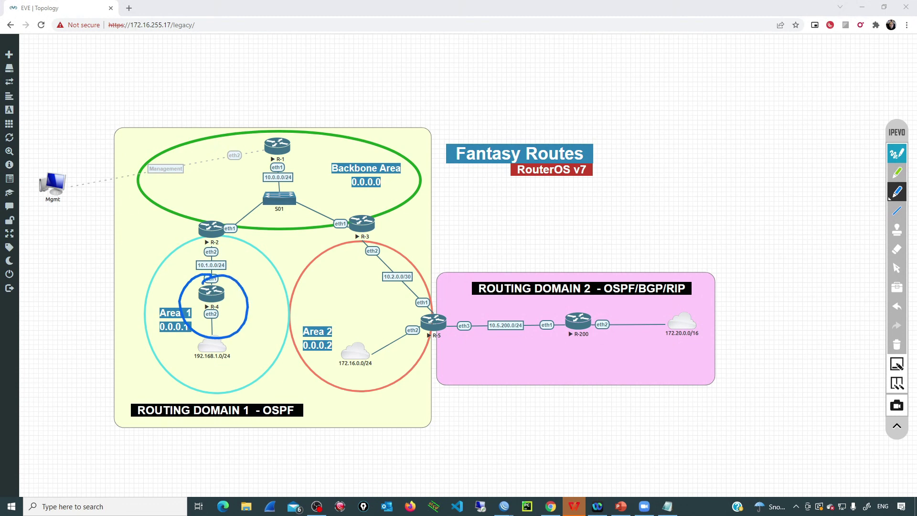
click(889, 306)
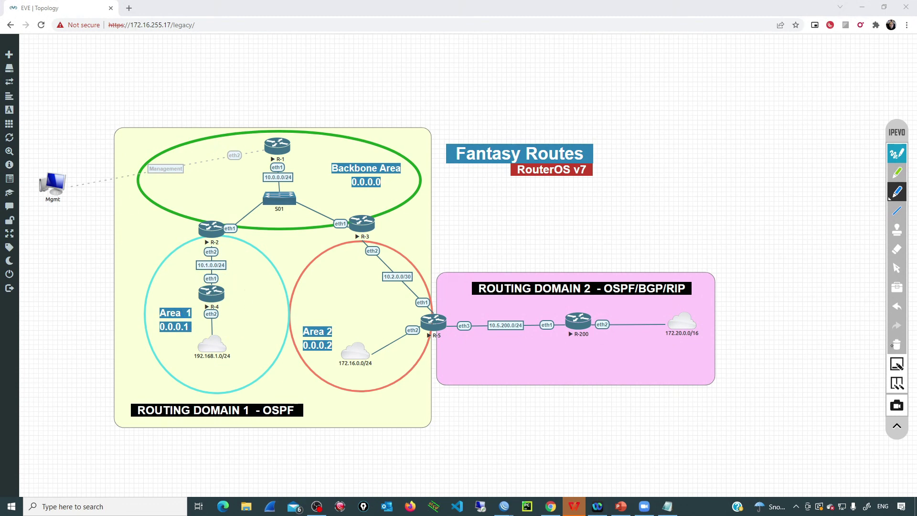
click(898, 268)
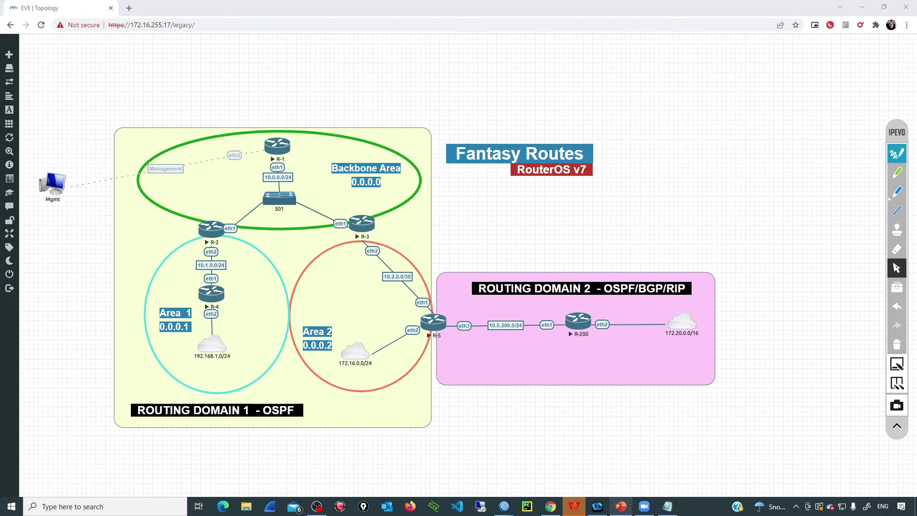
Switch to R-4's WinBox session and open the settings of its OSPF instance ospf-instance-1.
key(alt+Tab)
key(alt+Tab)
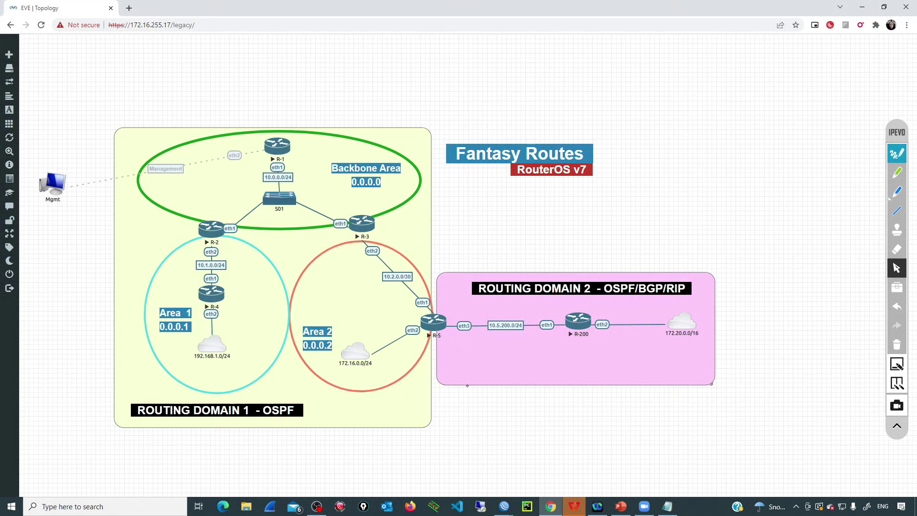
click(504, 506)
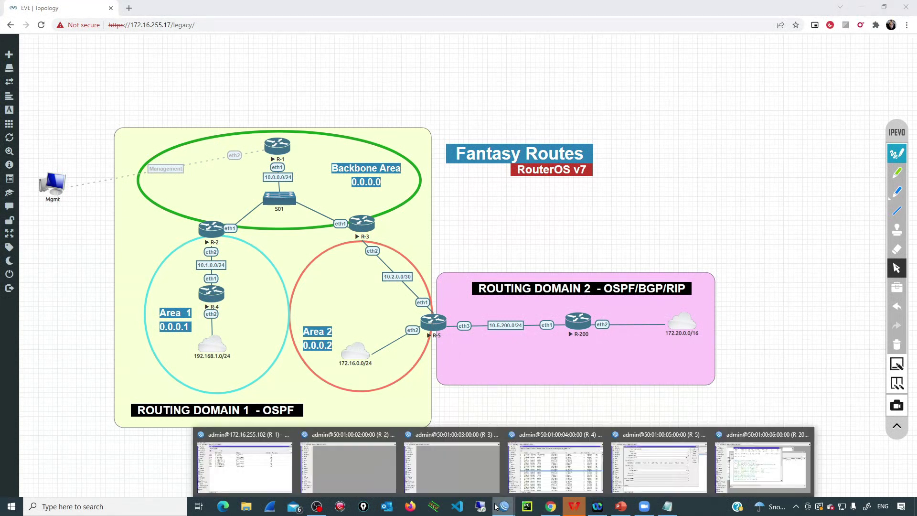
click(557, 473)
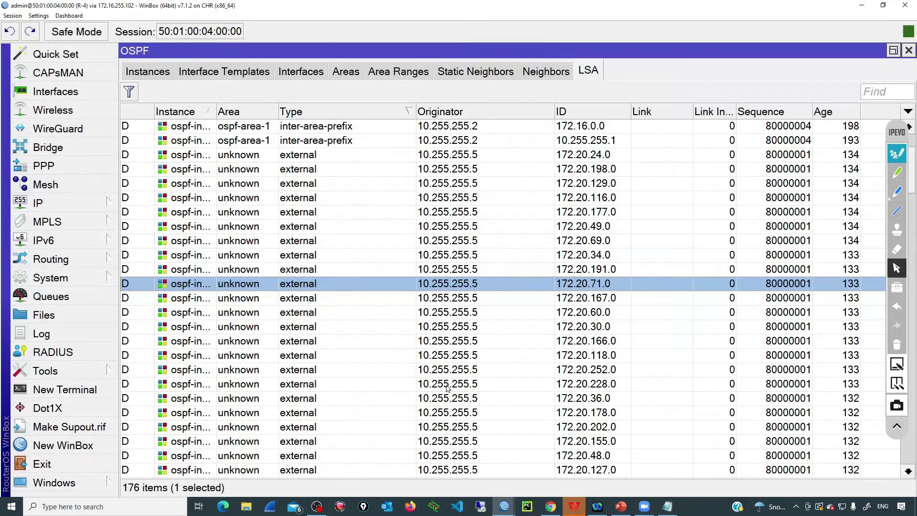
click(101, 260)
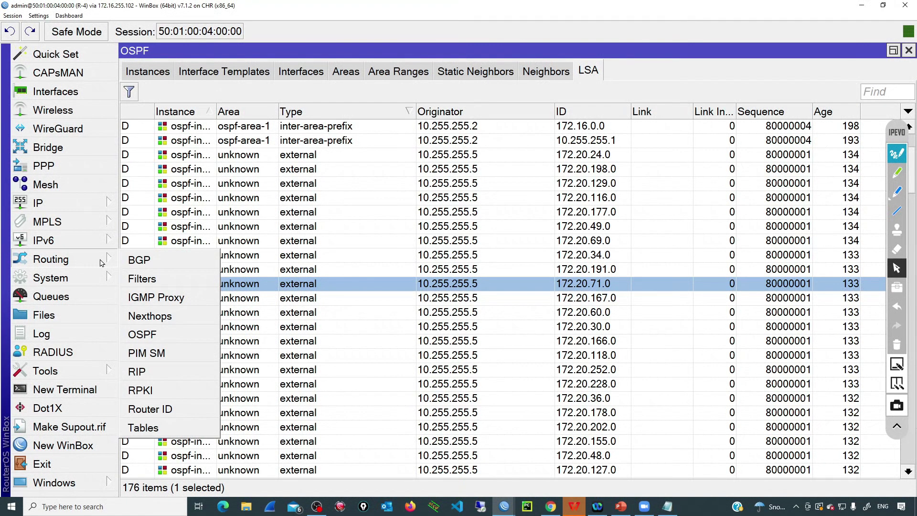
click(161, 338)
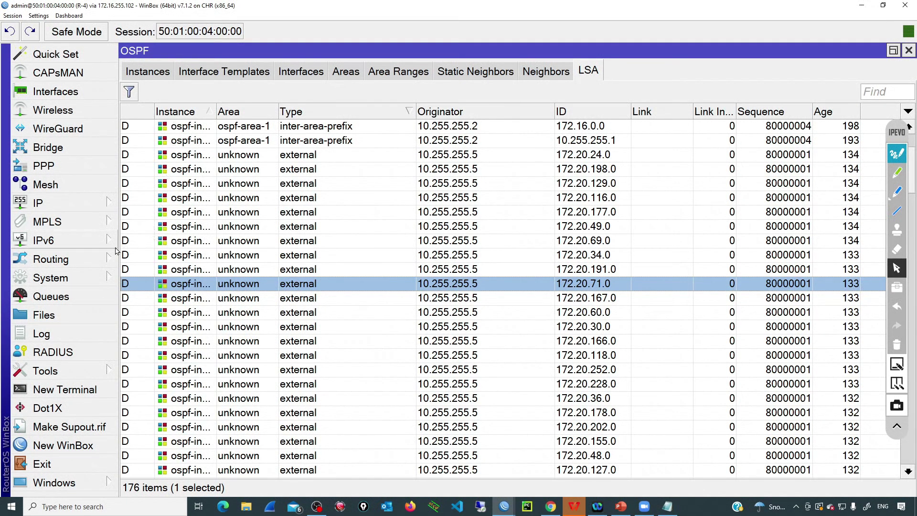
double_click(173, 126)
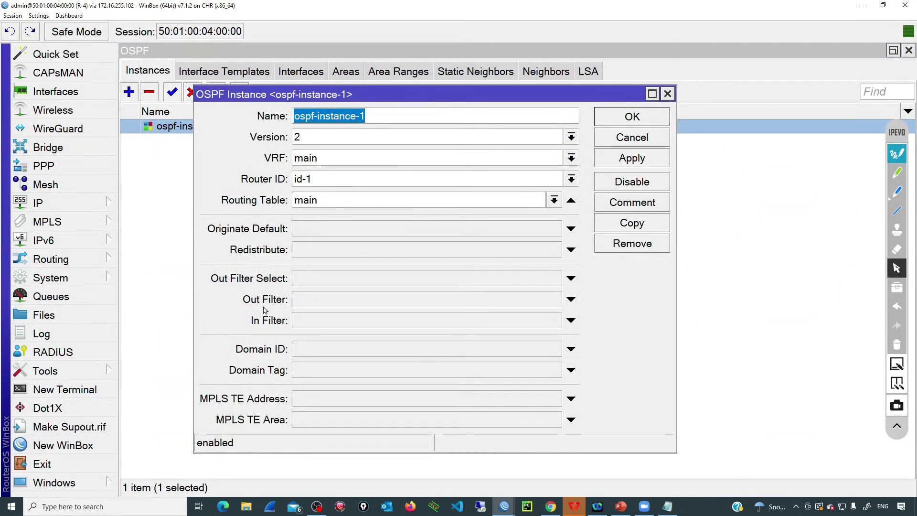
Expand the instance's Redistribute options to examine the fantasy choice, and switch back to the EVE topology.
click(301, 255)
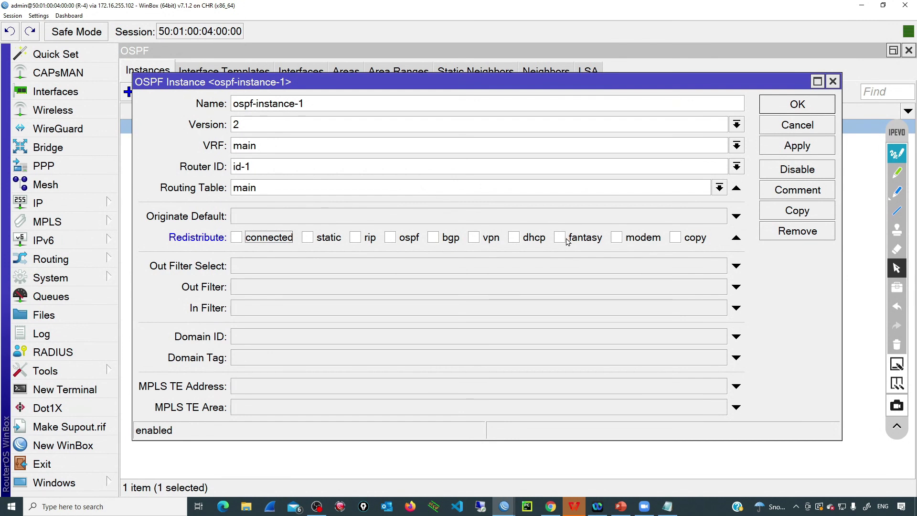
click(567, 242)
click(553, 506)
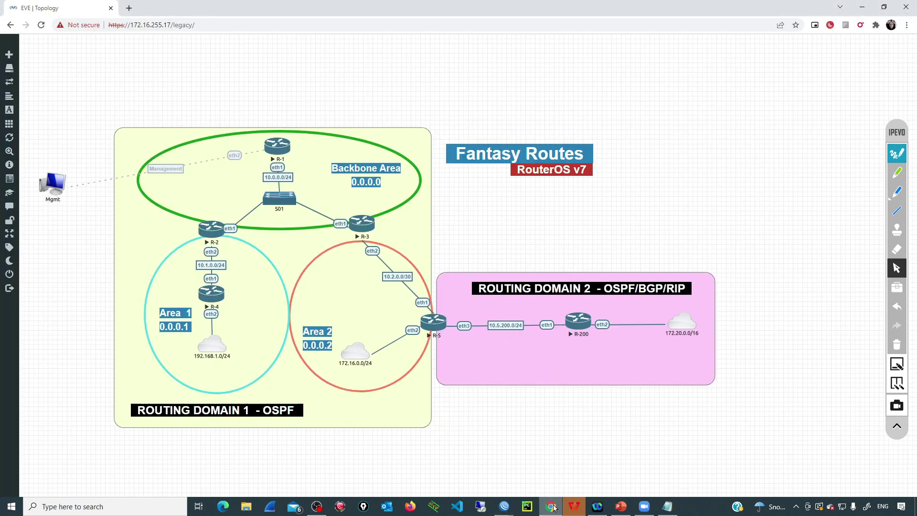